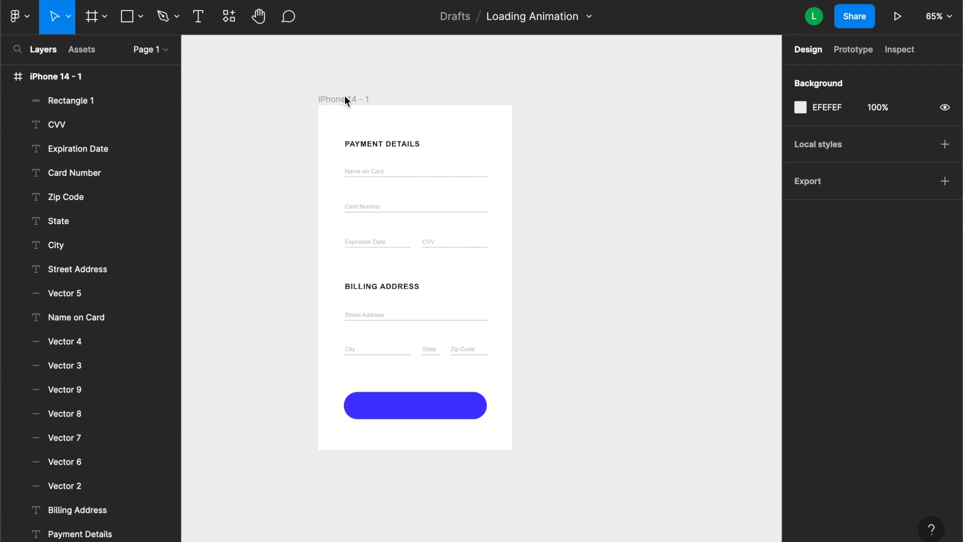
# Move the blue rounded rectangle out of the iPhone 14 - 1 frame onto the empty canvas beside it
pyautogui.scroll(-3, 344, 99)
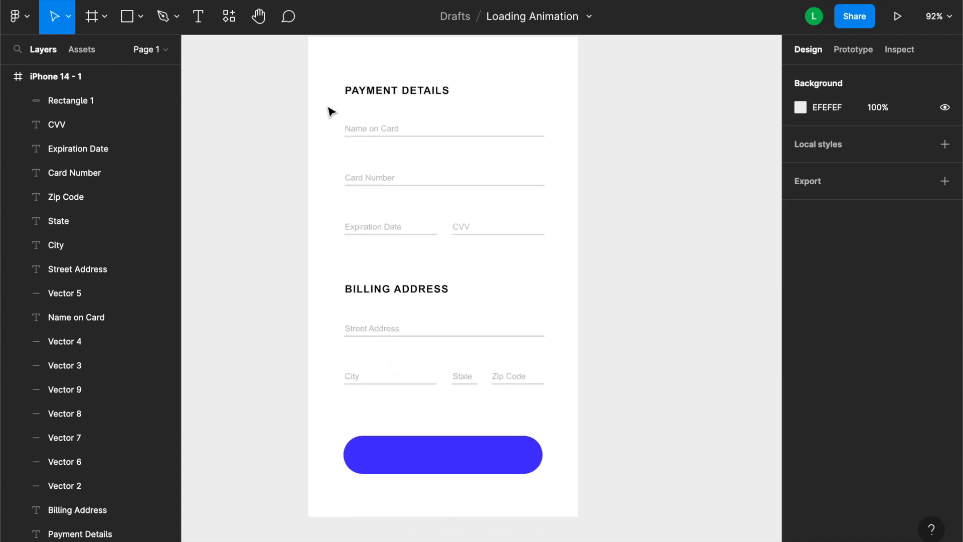
pyautogui.scroll(3, 331, 111)
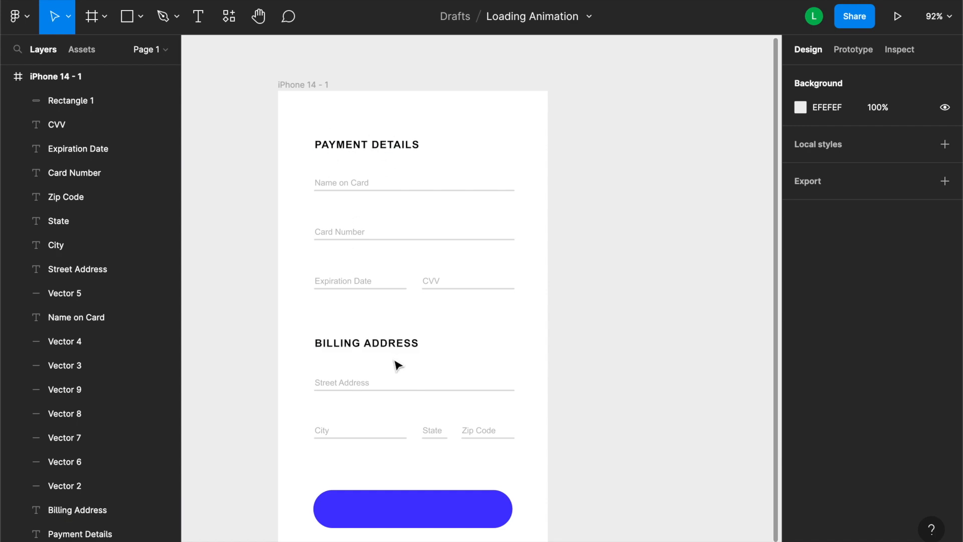
pyautogui.scroll(-3, 396, 363)
pyautogui.click(404, 429)
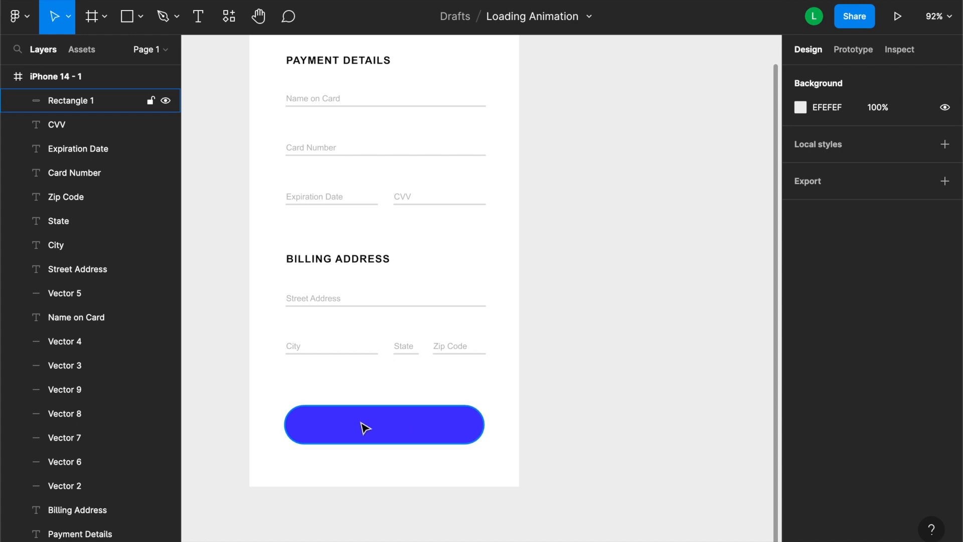
pyautogui.scroll(-5, 334, 437)
pyautogui.click(329, 431)
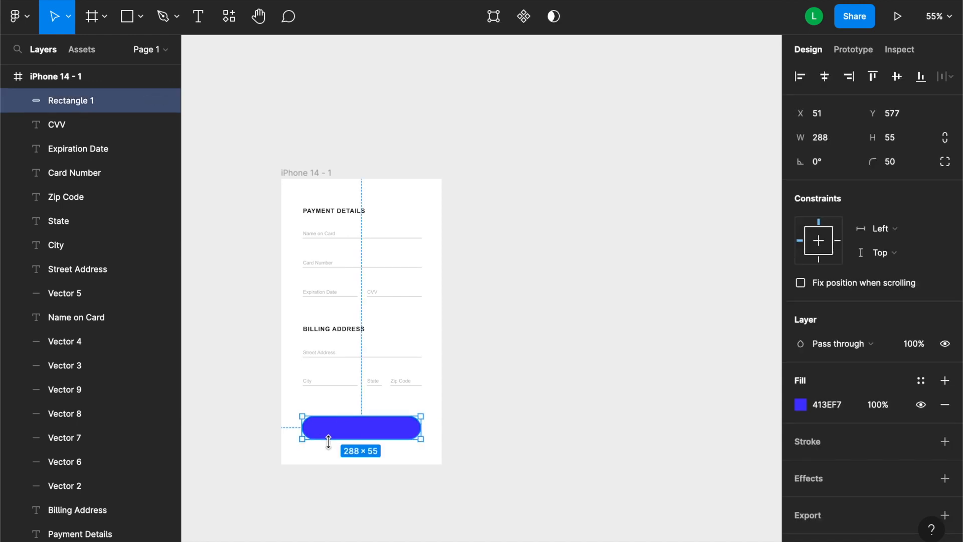
pyautogui.moveTo(327, 434); pyautogui.dragTo(546, 246)
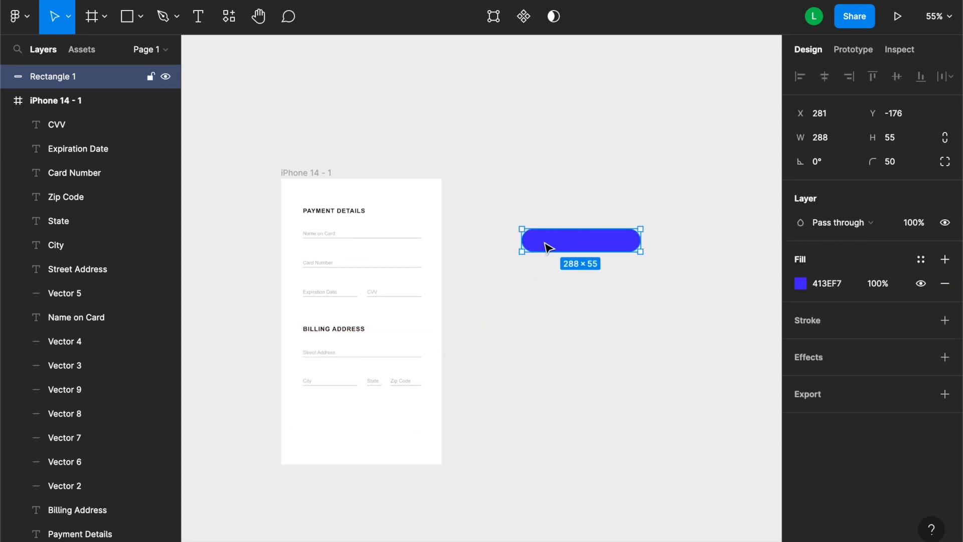
# Add a text layer reading "PAY NOW" and centre it on the blue rounded rectangle
pyautogui.scroll(5, 601, 228)
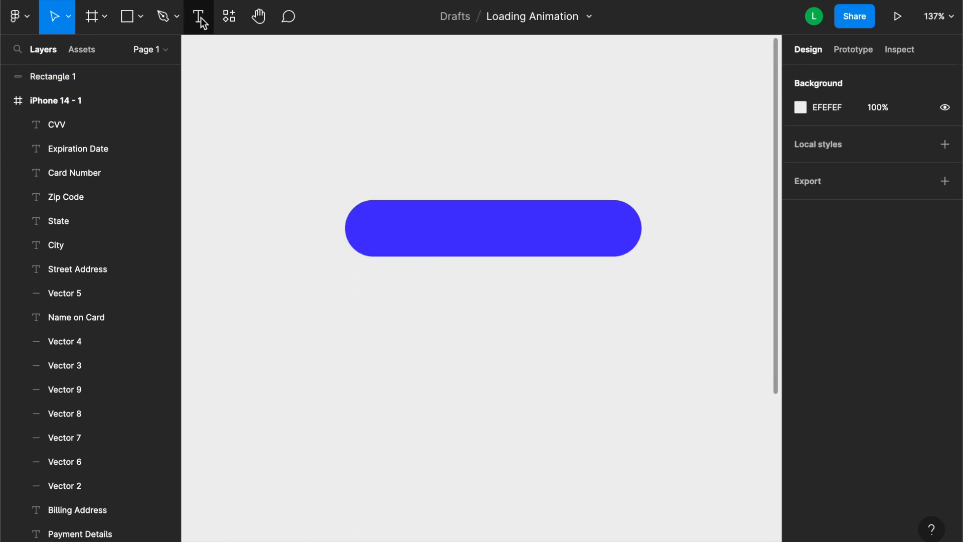
pyautogui.click(199, 17)
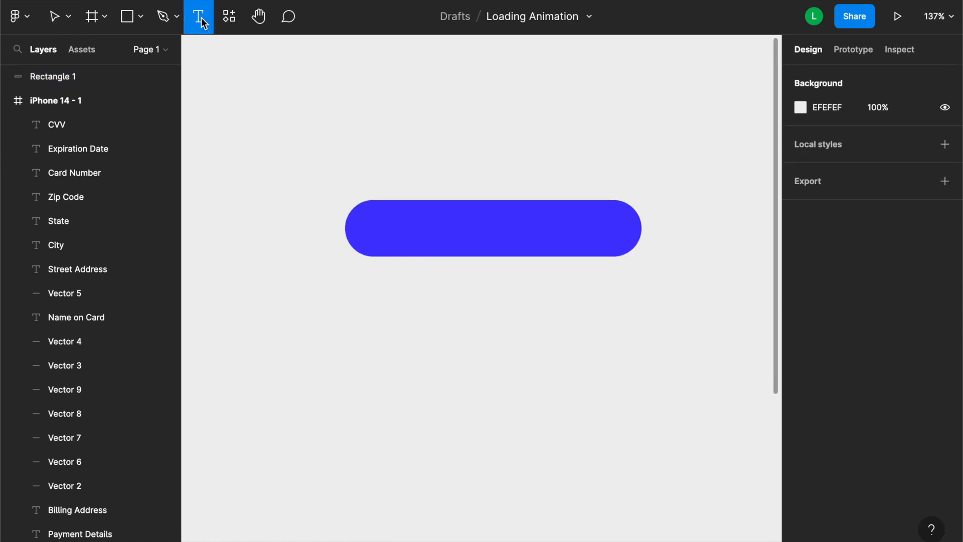
pyautogui.click(476, 315)
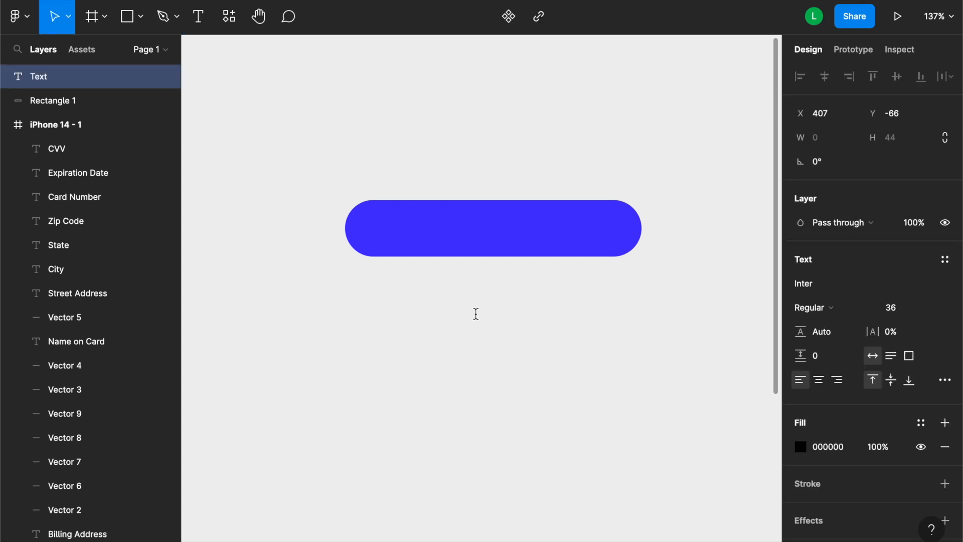
pyautogui.write('PAY NOW')
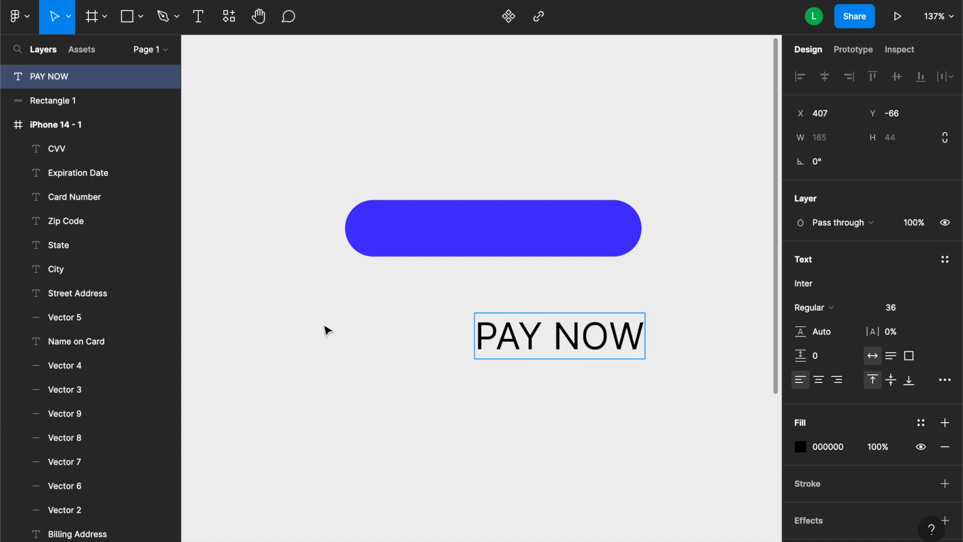
pyautogui.press('Escape')
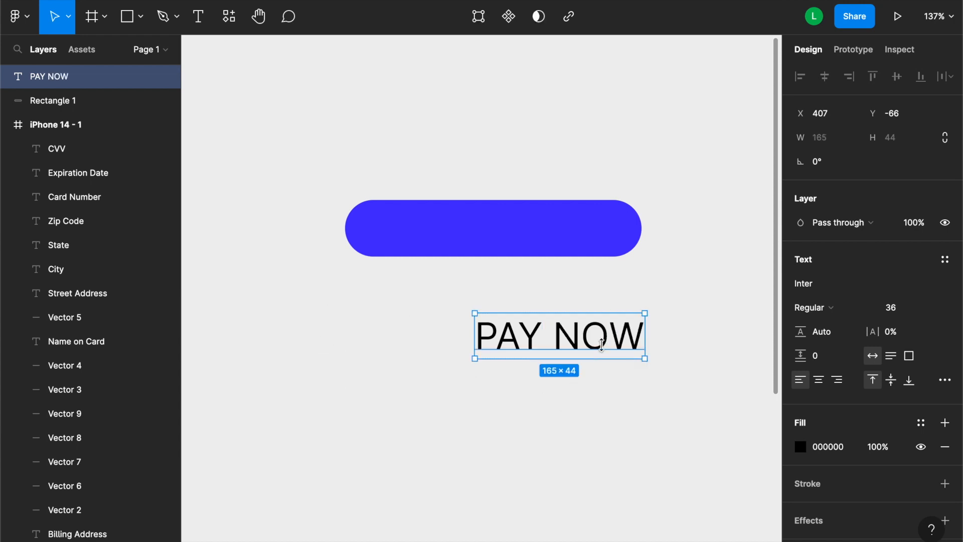
pyautogui.moveTo(604, 349); pyautogui.dragTo(537, 241)
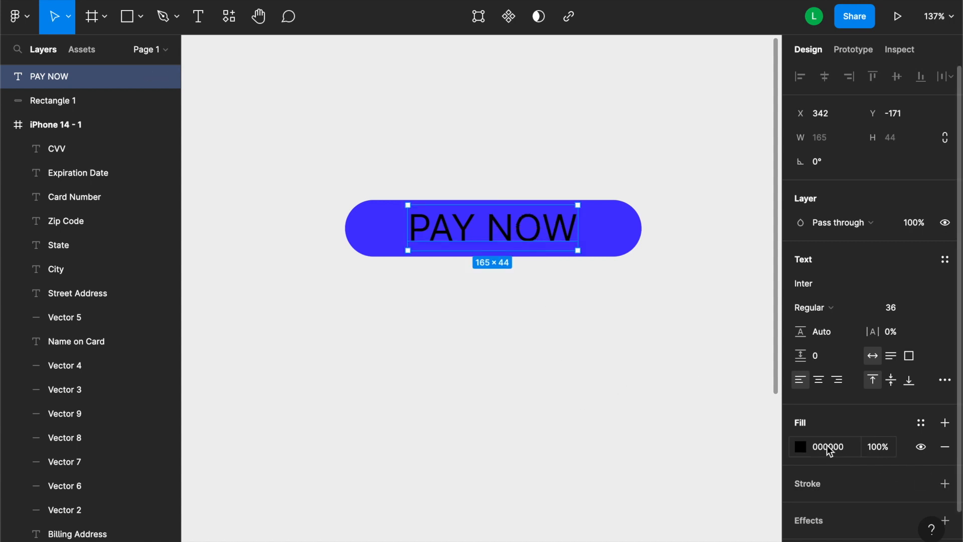
# Change the PAY NOW text's fill colour to white (FFFFFF) using the document colours
pyautogui.click(801, 446)
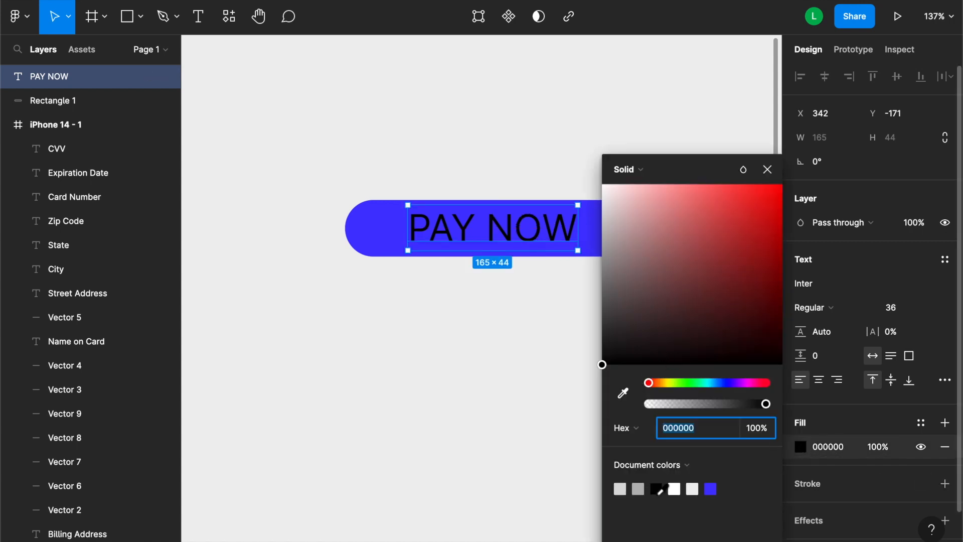
pyautogui.click(677, 488)
pyautogui.click(516, 351)
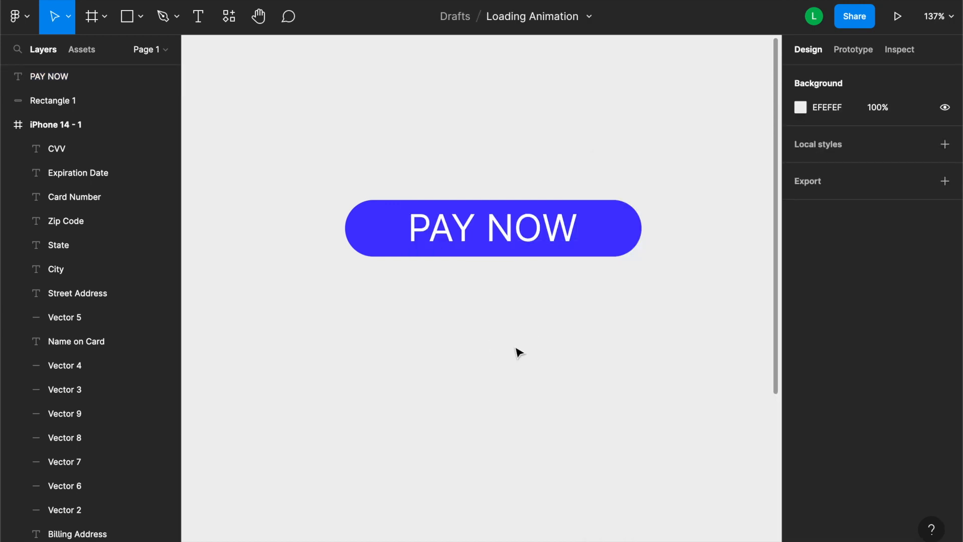
# Set the PAY NOW text's font to Arial with the Bold weight
pyautogui.click(544, 238)
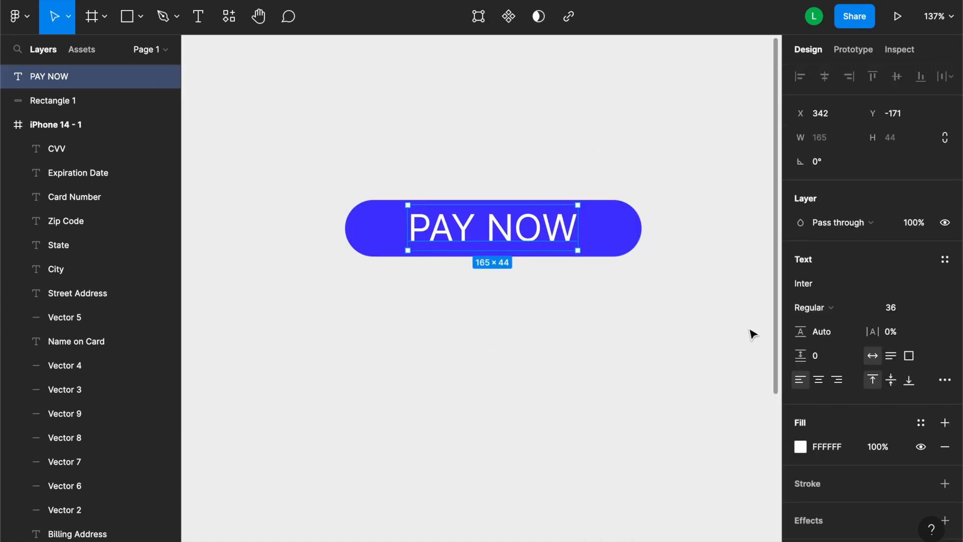
pyautogui.click(840, 286)
pyautogui.write('Arial')
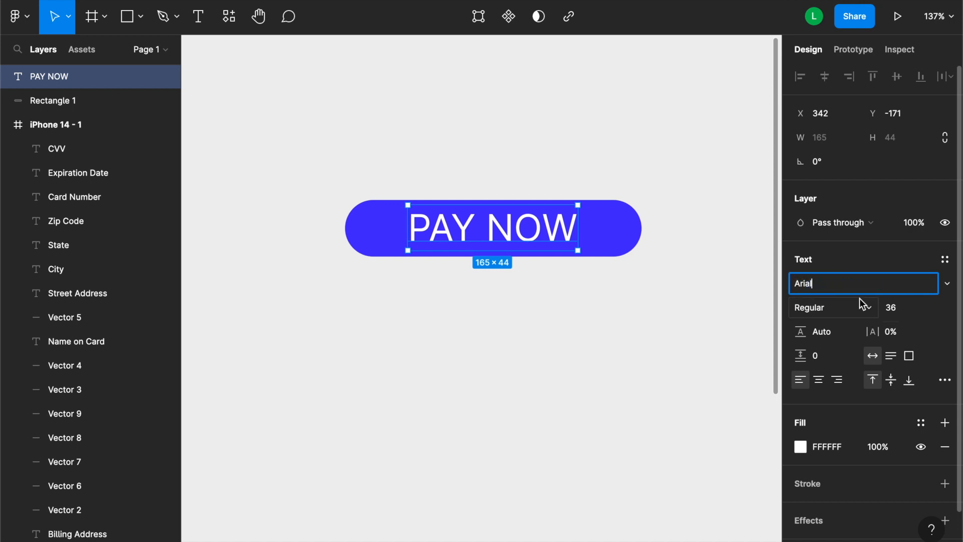
pyautogui.click(831, 308)
pyautogui.click(835, 327)
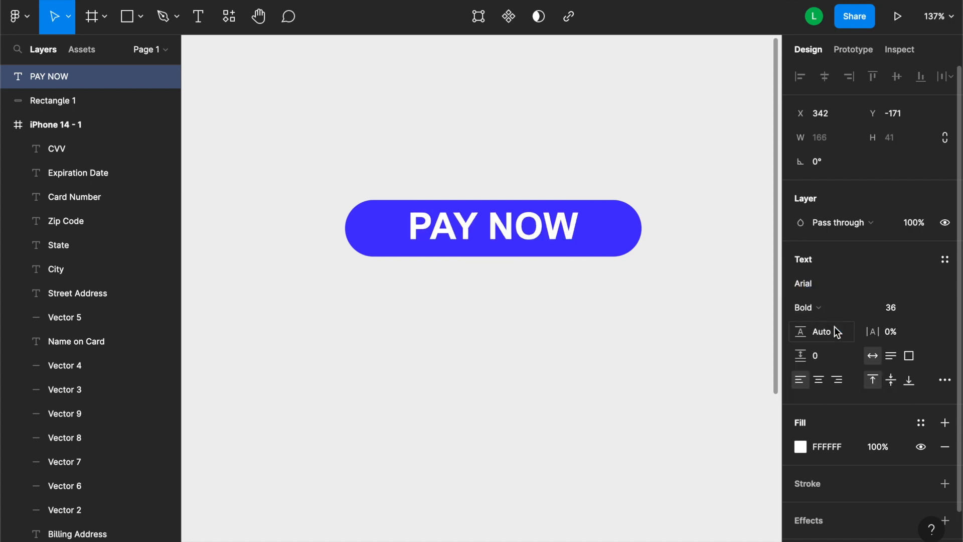
pyautogui.click(520, 316)
# Shift the PAY NOW text slightly down to Y -169 so it sits vertically centred on the blue rectangle
pyautogui.click(545, 236)
pyautogui.moveTo(547, 239); pyautogui.dragTo(547, 243)
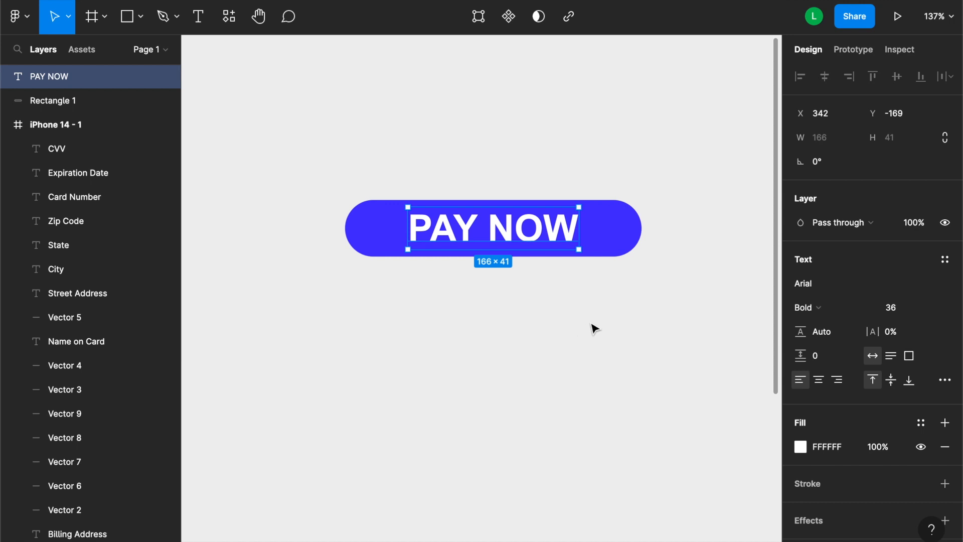
pyautogui.click(580, 311)
# Wrap the PAY NOW text and the blue rectangle in an auto layout frame with centred alignment
pyautogui.moveTo(590, 320); pyautogui.dragTo(406, 173)
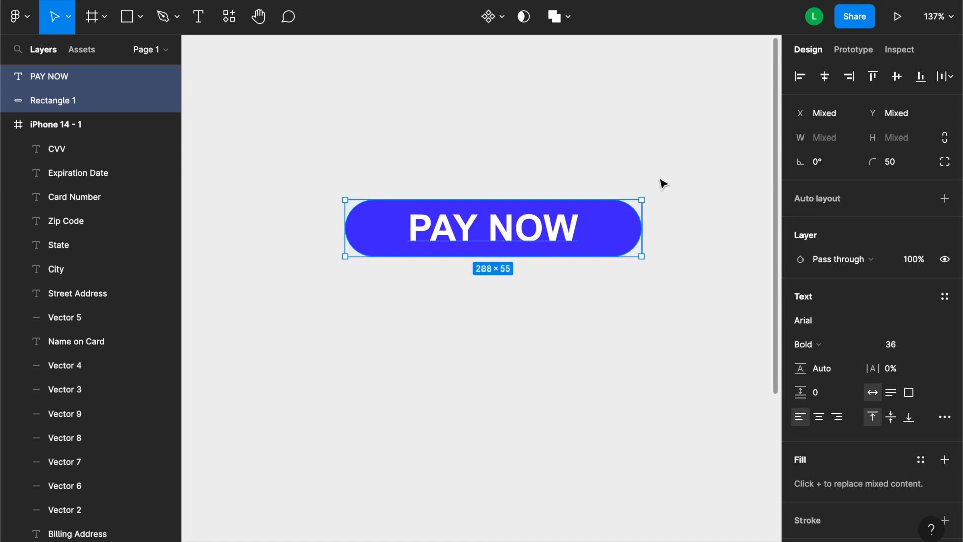
pyautogui.click(945, 200)
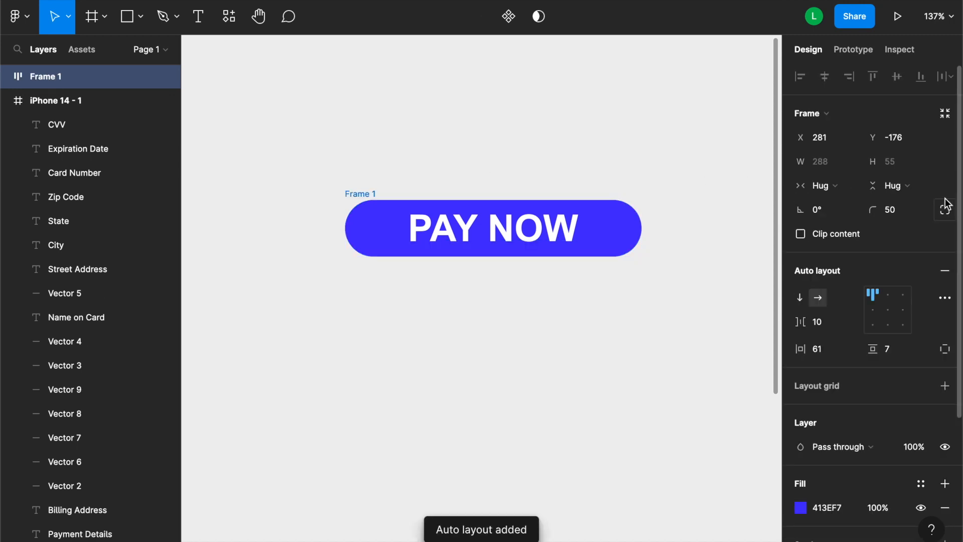
pyautogui.click(887, 310)
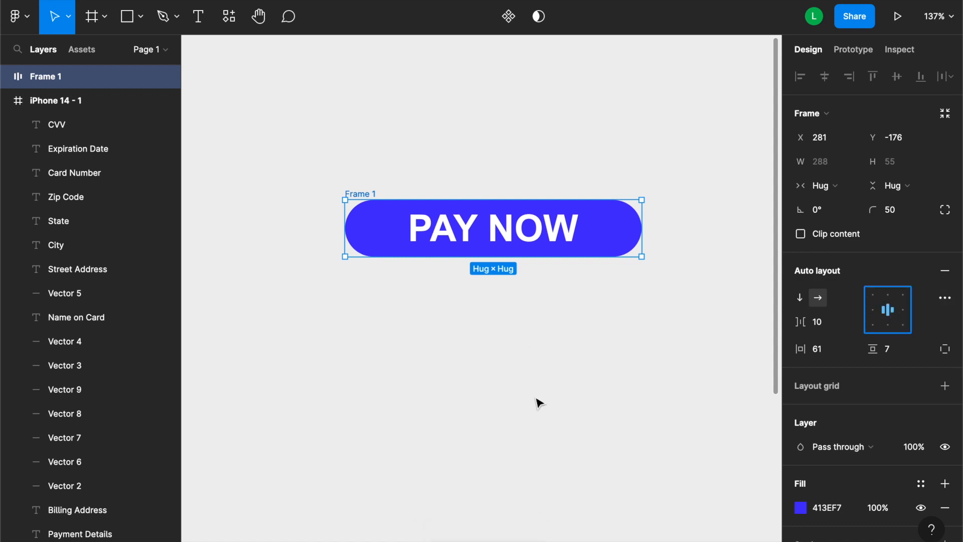
# Rename the auto layout frame containing PAY NOW to "button"
pyautogui.doubleClick(359, 193)
pyautogui.write('button')
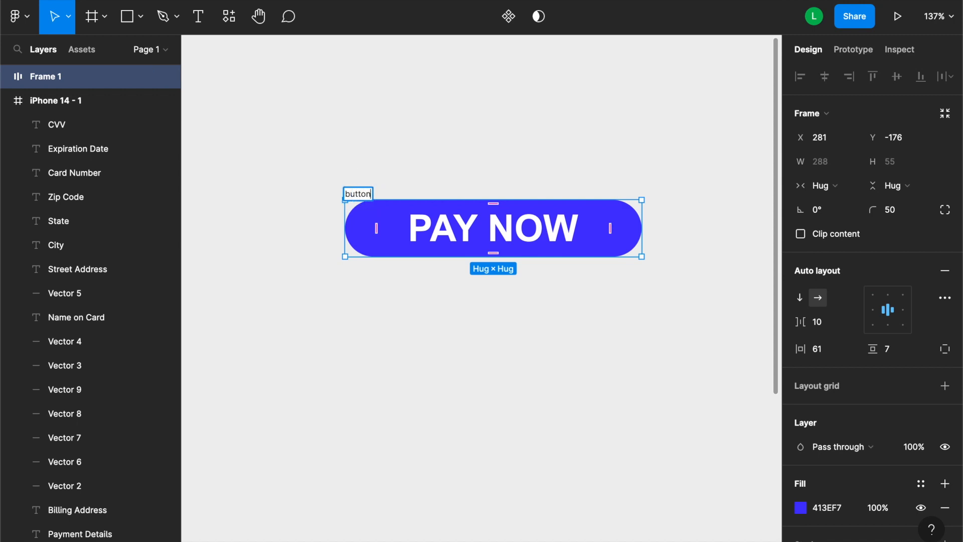
pyautogui.press('Return')
pyautogui.click(423, 165)
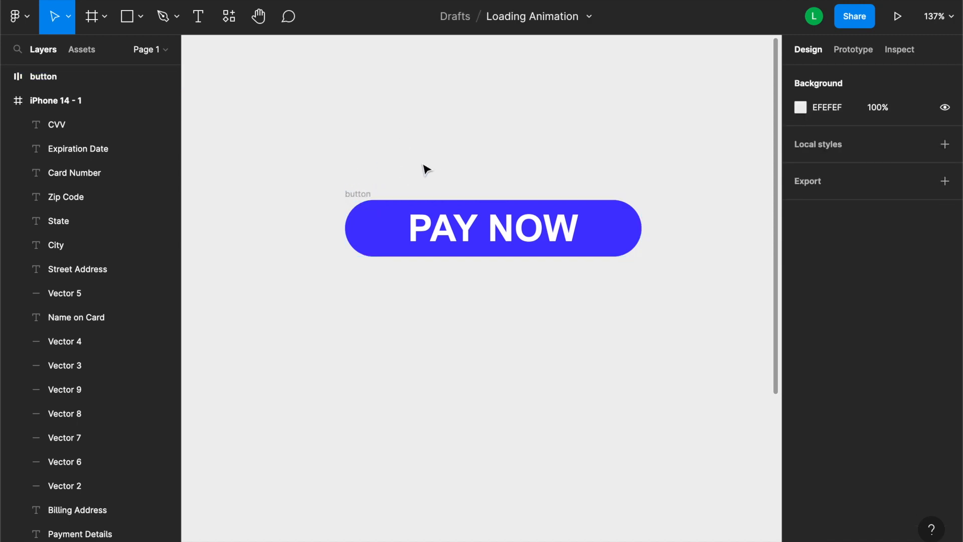
# Draw a circle about 75 × 75 on the empty canvas below the PAY NOW button
pyautogui.scroll(-2, 424, 200)
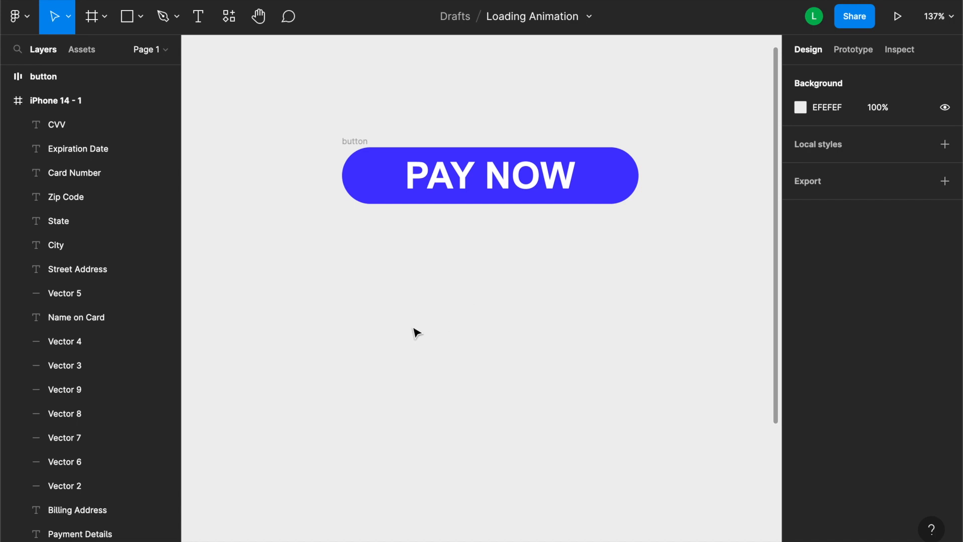
pyautogui.click(141, 16)
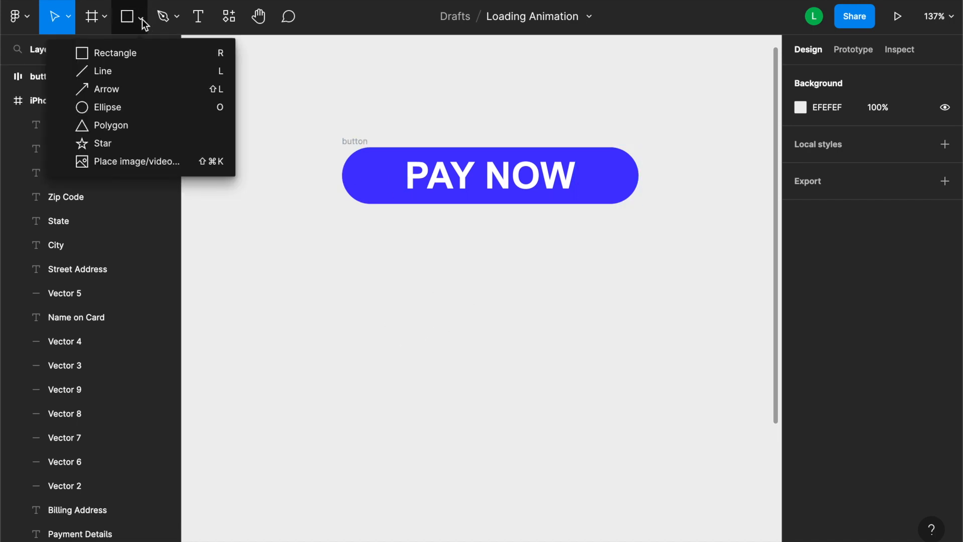
pyautogui.click(112, 107)
pyautogui.moveTo(438, 278); pyautogui.dragTo(512, 357)
# Turn the circle into a closed ring with the arc controls, using a 100% sweep and an inner ratio of about 71.5%
pyautogui.scroll(3, 471, 325)
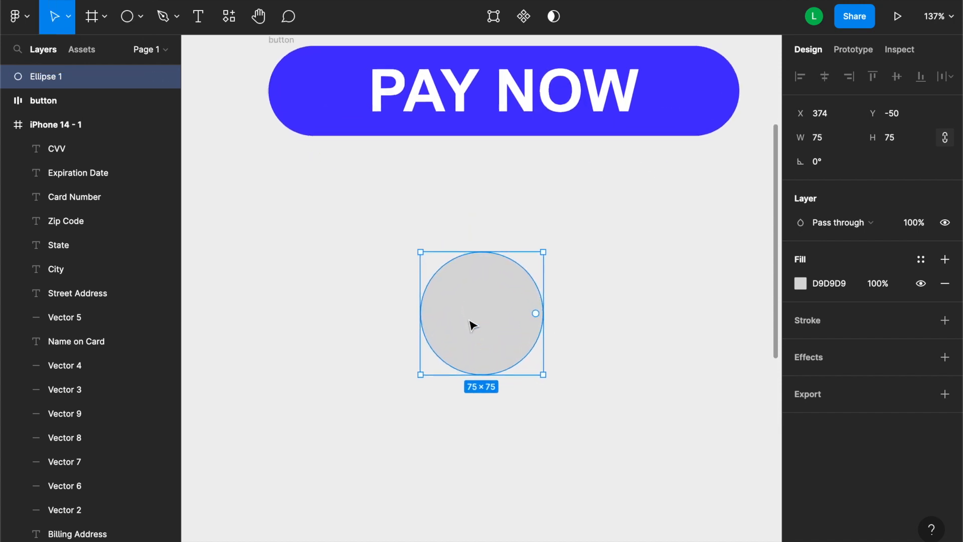
pyautogui.scroll(5, 471, 325)
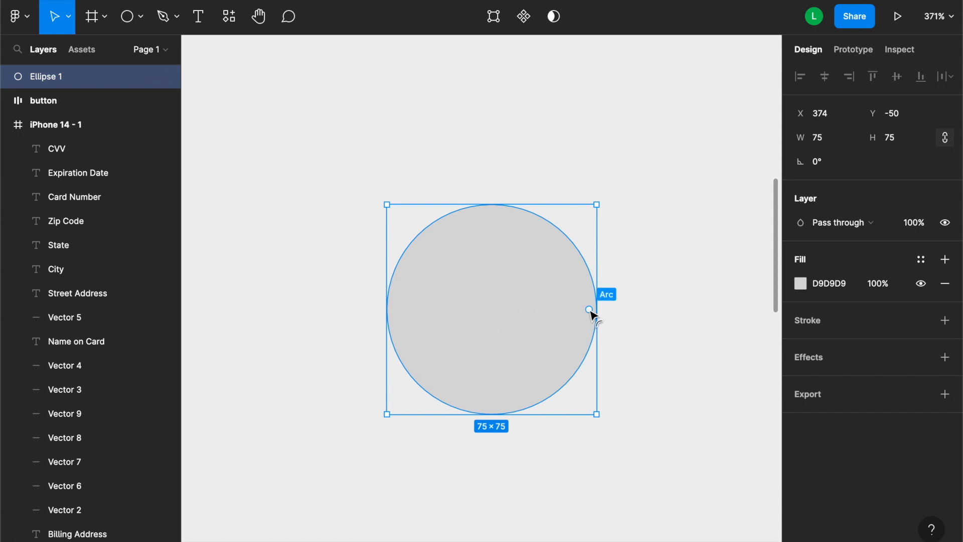
pyautogui.moveTo(590, 310); pyautogui.dragTo(575, 250)
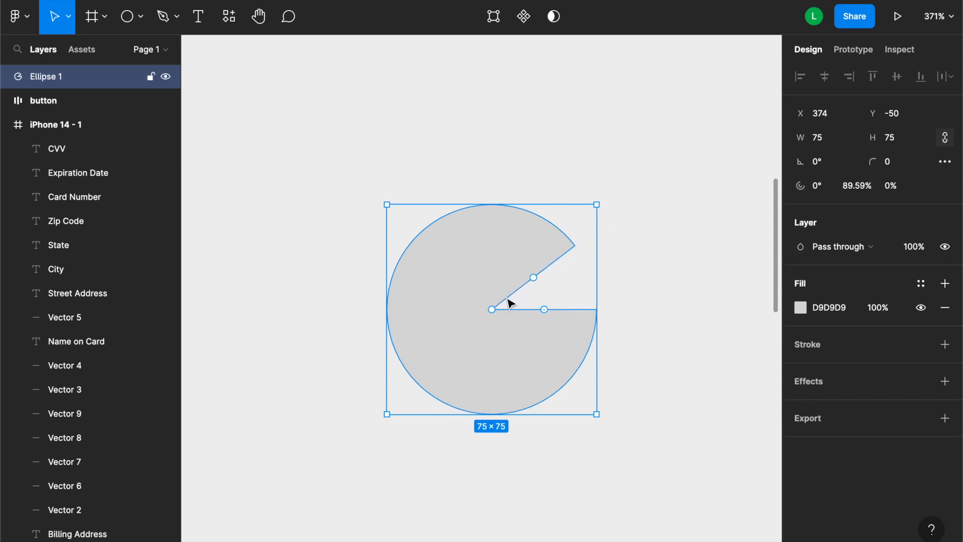
pyautogui.moveTo(490, 314); pyautogui.dragTo(426, 350)
pyautogui.moveTo(564, 256); pyautogui.dragTo(580, 315)
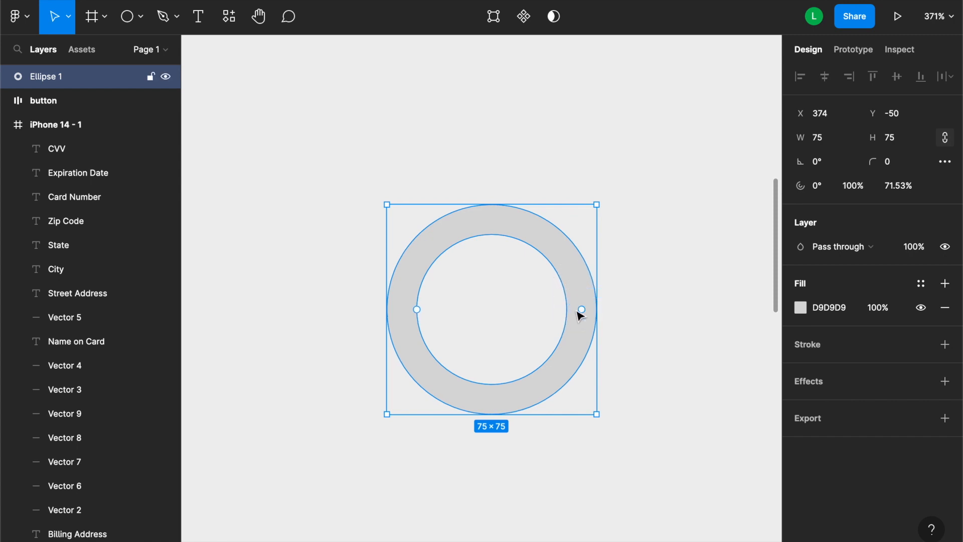
# Change the ring's fill from solid to an angular gradient, keeping the default D9D9D9 fade, and close the colour picker
pyautogui.click(801, 307)
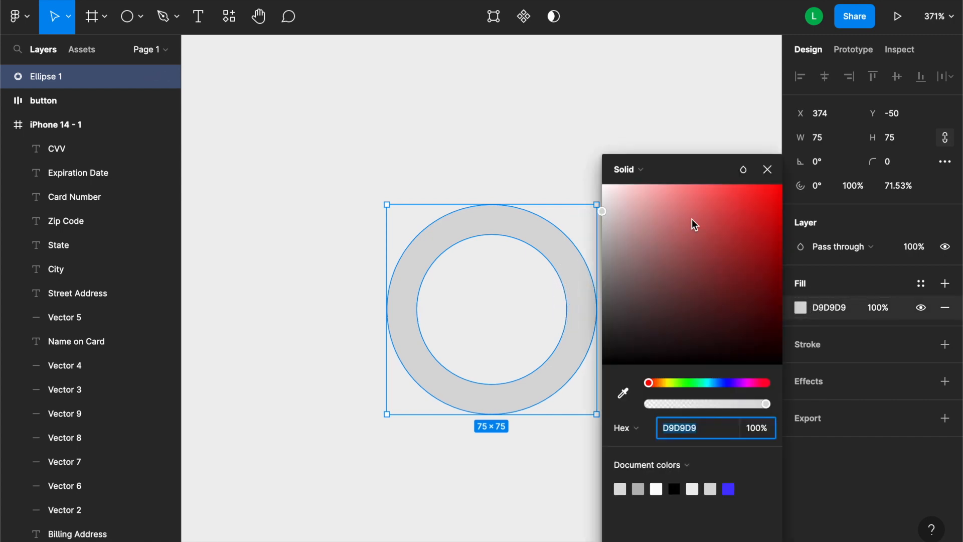
pyautogui.click(637, 168)
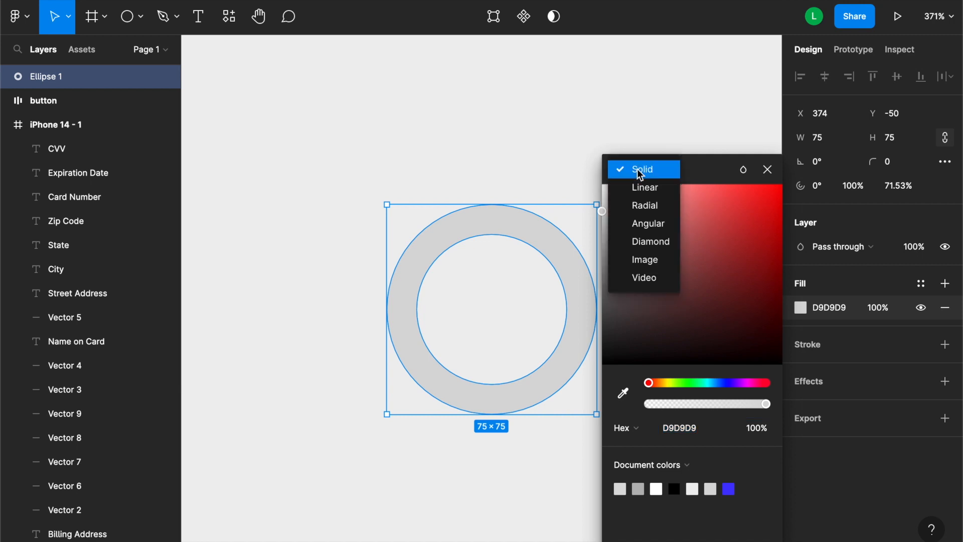
pyautogui.click(655, 224)
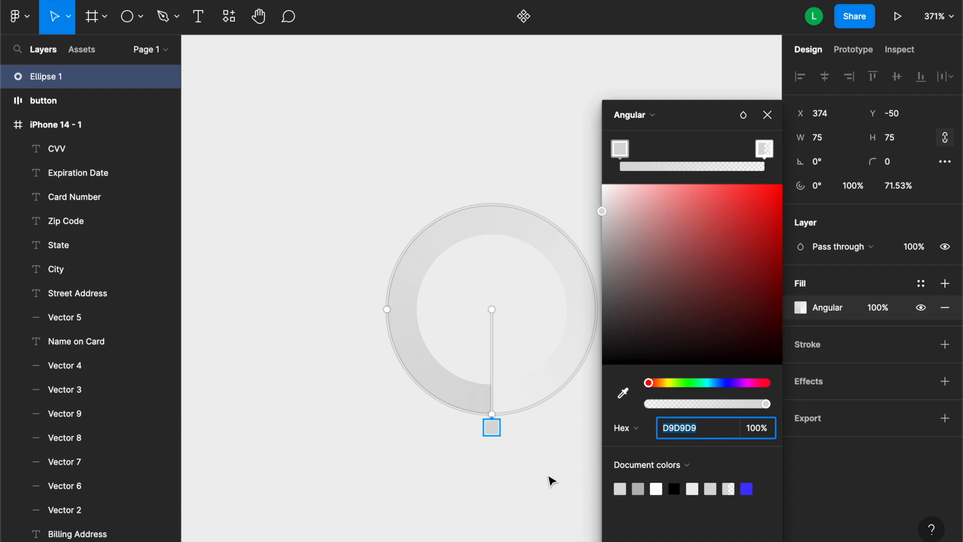
pyautogui.press('Return')
pyautogui.press('Escape')
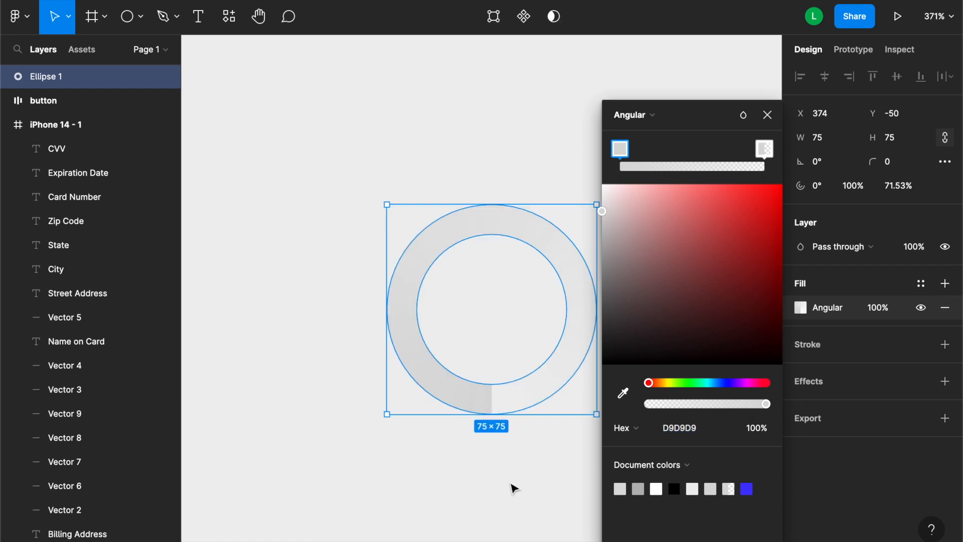
pyautogui.scroll(-5, 514, 488)
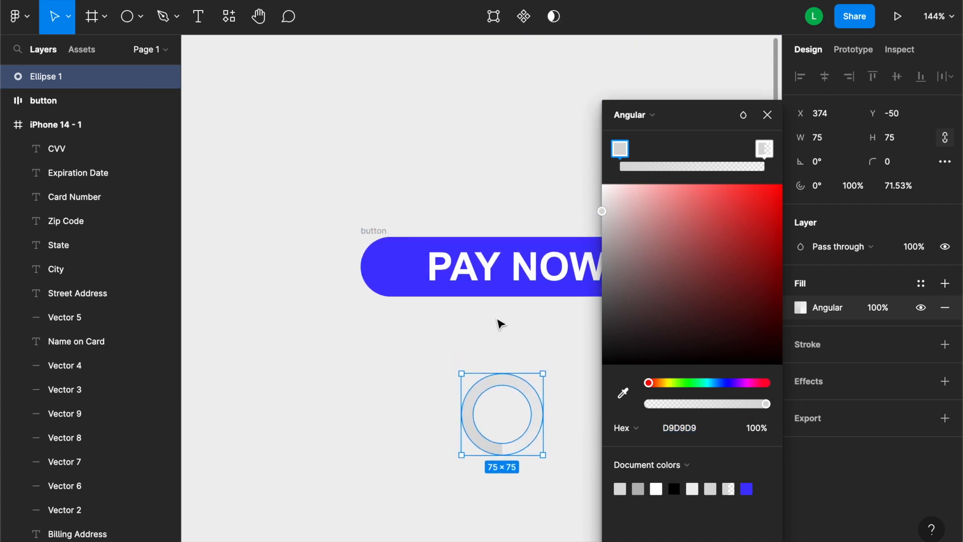
pyautogui.hscroll(3, 484, 311)
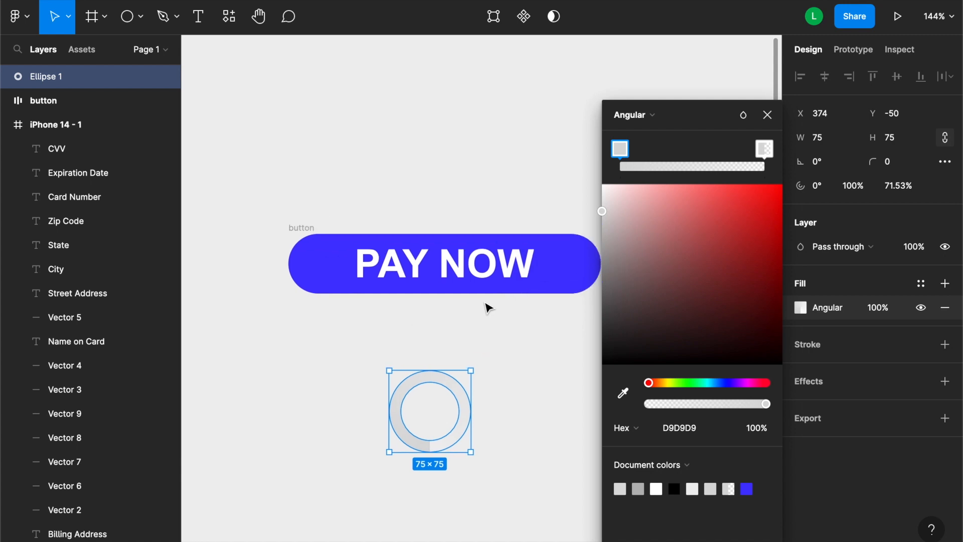
pyautogui.click(768, 115)
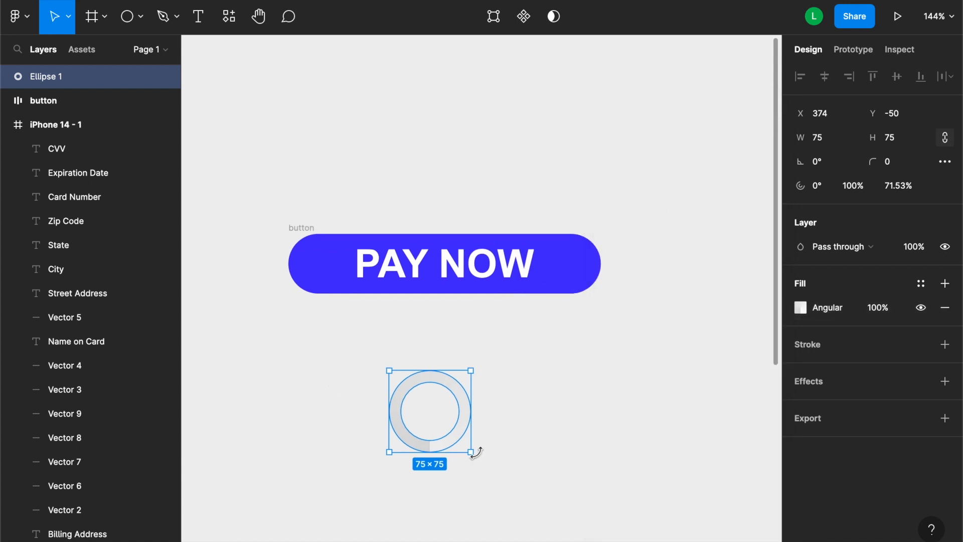
# Shrink the gradient ring to 25 × 25 and move it further below the PAY NOW button, to about X 298, Y 29
pyautogui.moveTo(470, 452); pyautogui.dragTo(415, 397)
pyautogui.click(472, 408)
pyautogui.hscroll(-4, 474, 408)
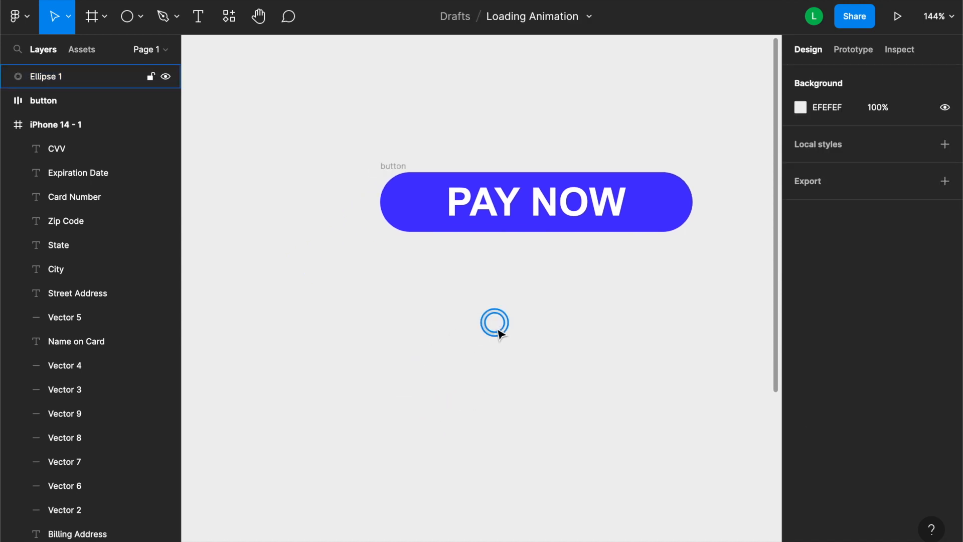
pyautogui.moveTo(491, 335); pyautogui.dragTo(409, 421)
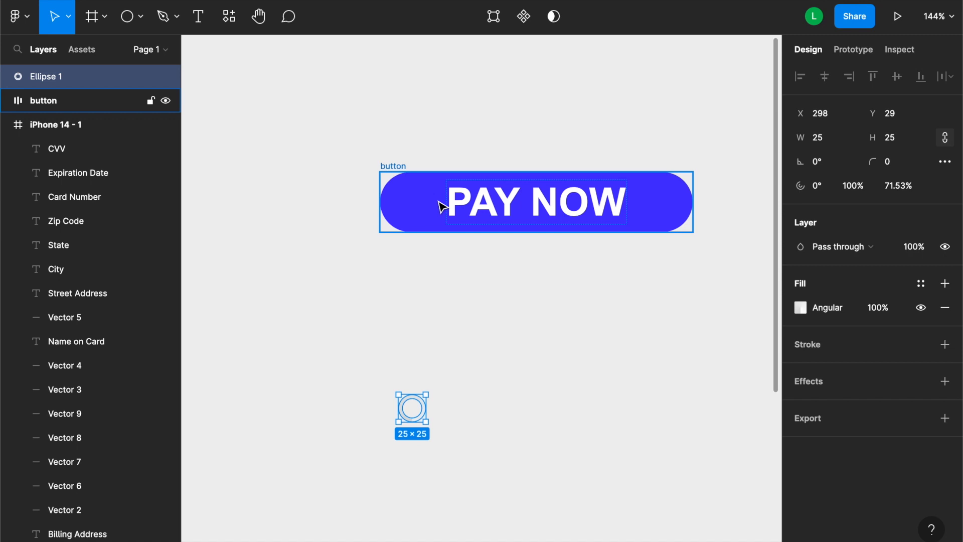
# Duplicate the PAY NOW button and place the copy directly below the original, left-aligned at X 281, Y -89
pyautogui.click(394, 166)
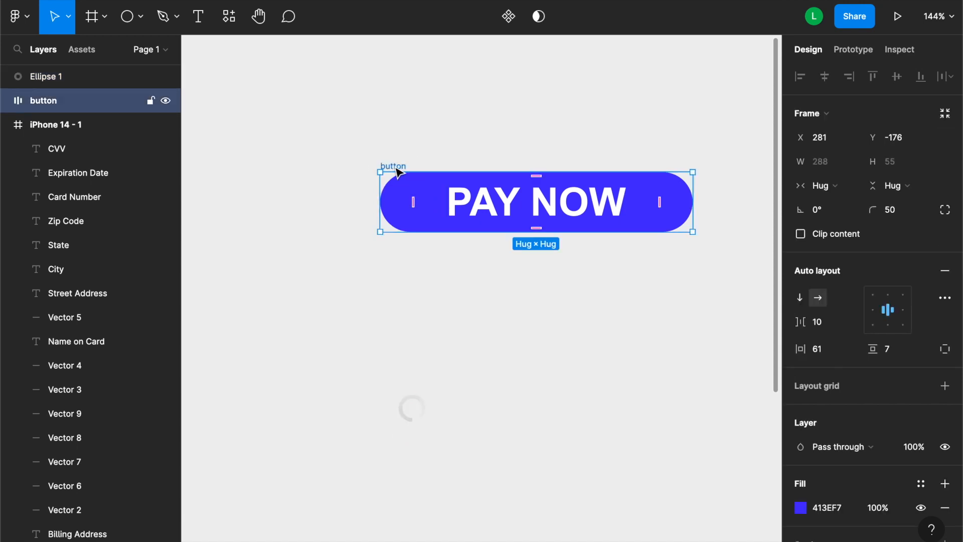
pyautogui.click(444, 297)
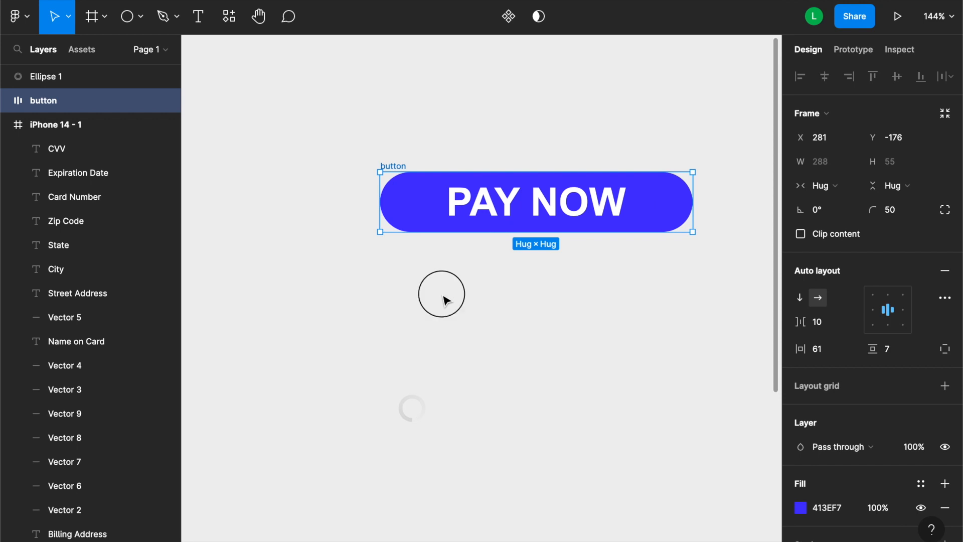
pyautogui.hotkey('ctrl', 'v')
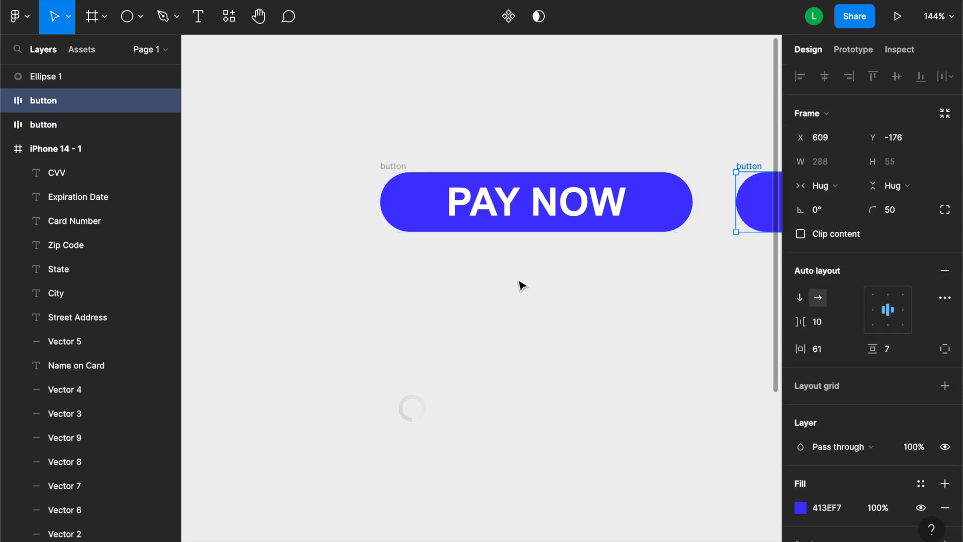
pyautogui.hscroll(5, 522, 284)
pyautogui.scroll(-2, 523, 284)
pyautogui.moveTo(604, 98); pyautogui.dragTo(249, 192)
pyautogui.click(304, 369)
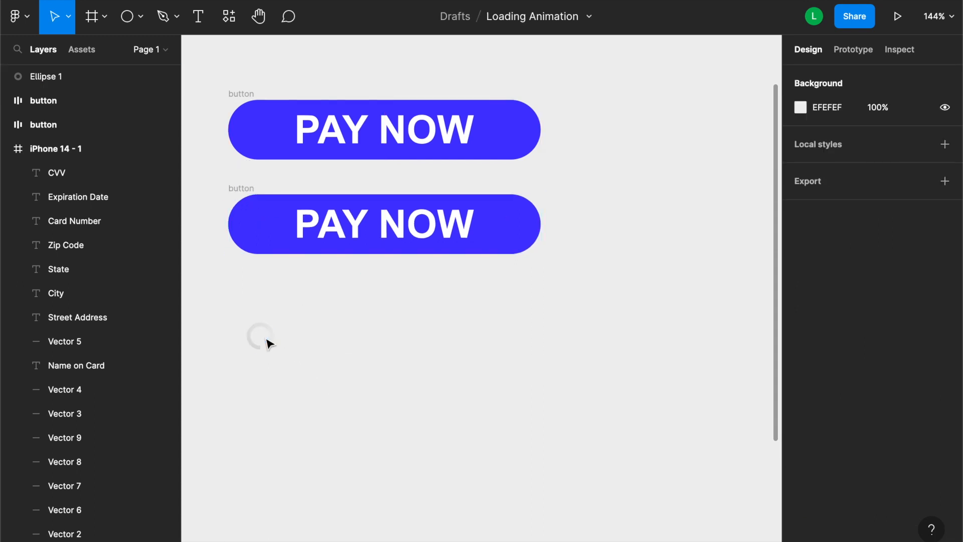
# Move the ring into the lower button's auto layout, in front of the PAY NOW text
pyautogui.moveTo(271, 345); pyautogui.dragTo(283, 235)
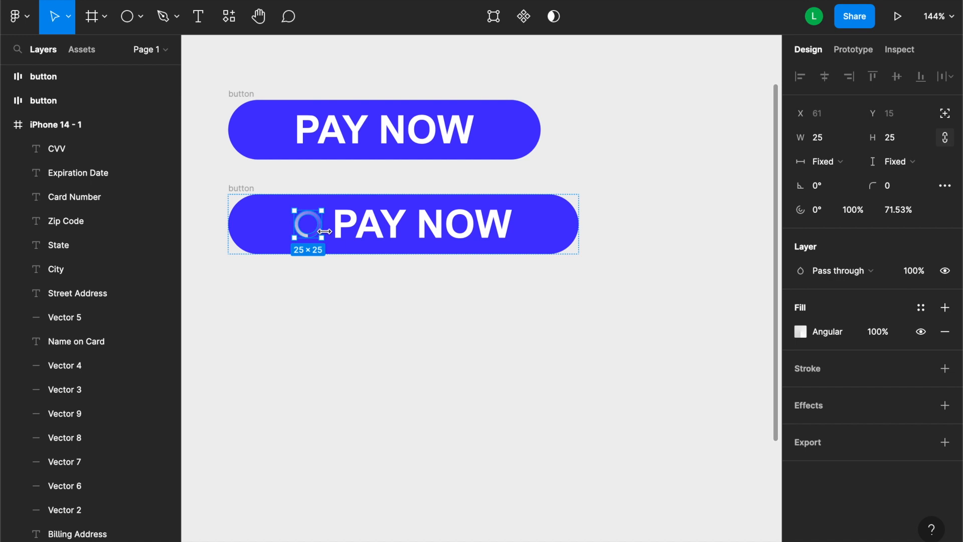
pyautogui.hscroll(-5, 321, 251)
pyautogui.scroll(1, 321, 251)
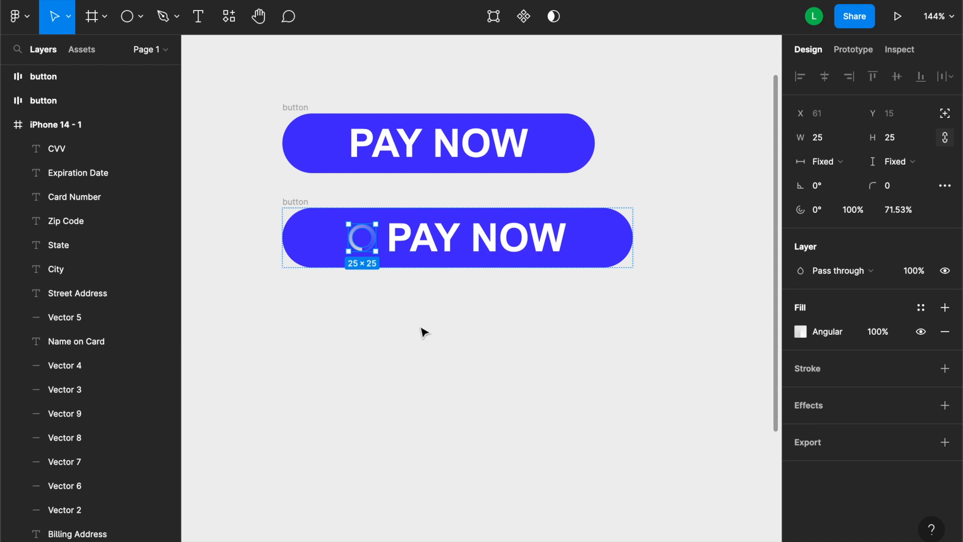
# Widen the auto layout gap between the ring and the PAY NOW text to 25 in the second button
pyautogui.scroll(3, 351, 254)
pyautogui.scroll(5, 351, 253)
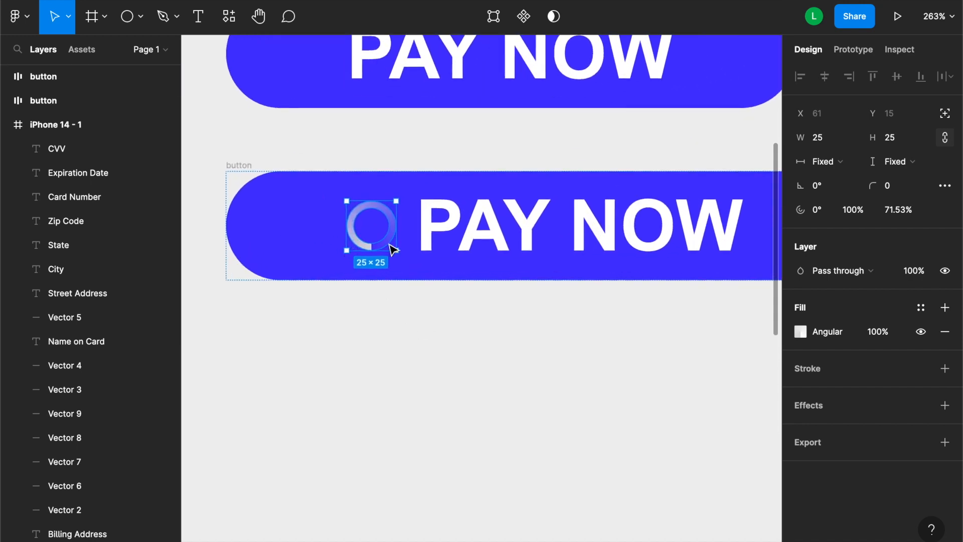
pyautogui.click(405, 232)
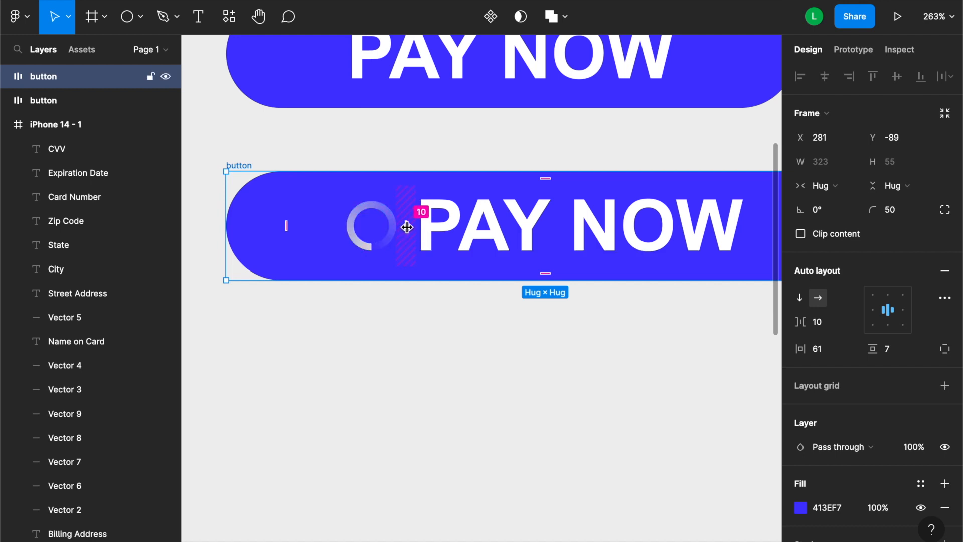
pyautogui.moveTo(404, 228); pyautogui.dragTo(417, 228)
pyautogui.moveTo(416, 228); pyautogui.dragTo(421, 229)
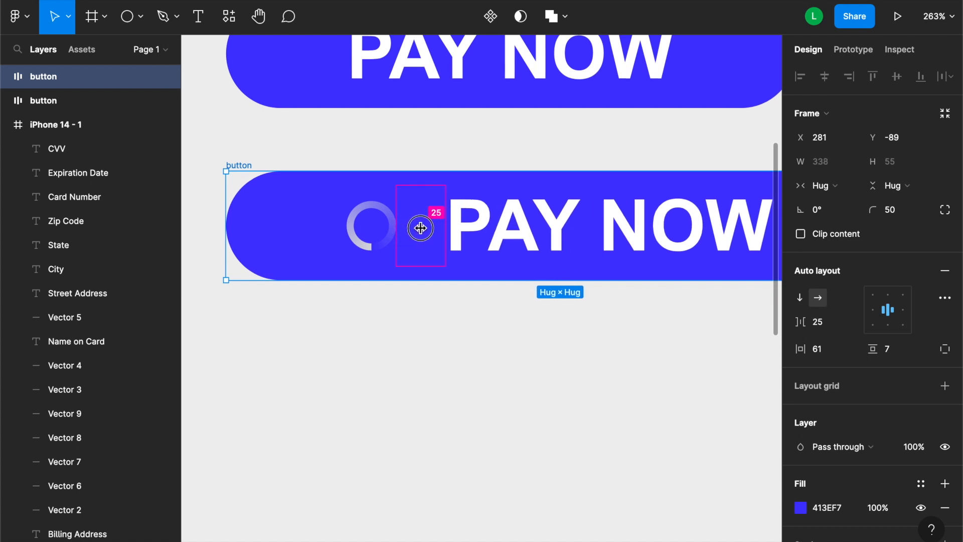
pyautogui.click(416, 366)
# Duplicate the spinner button and place the copy below it, left-aligned at X 281, Y 5
pyautogui.scroll(-5, 417, 373)
pyautogui.scroll(-5, 417, 377)
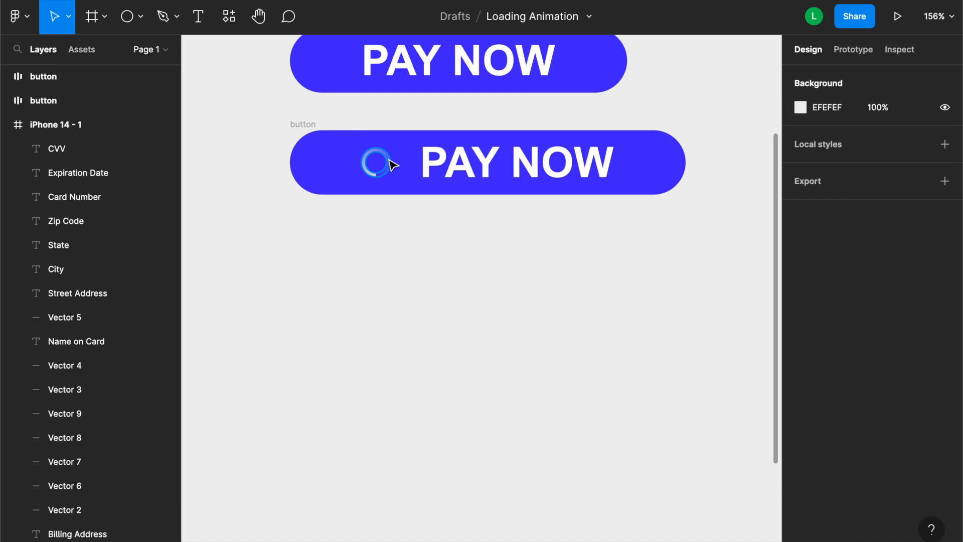
pyautogui.click(305, 127)
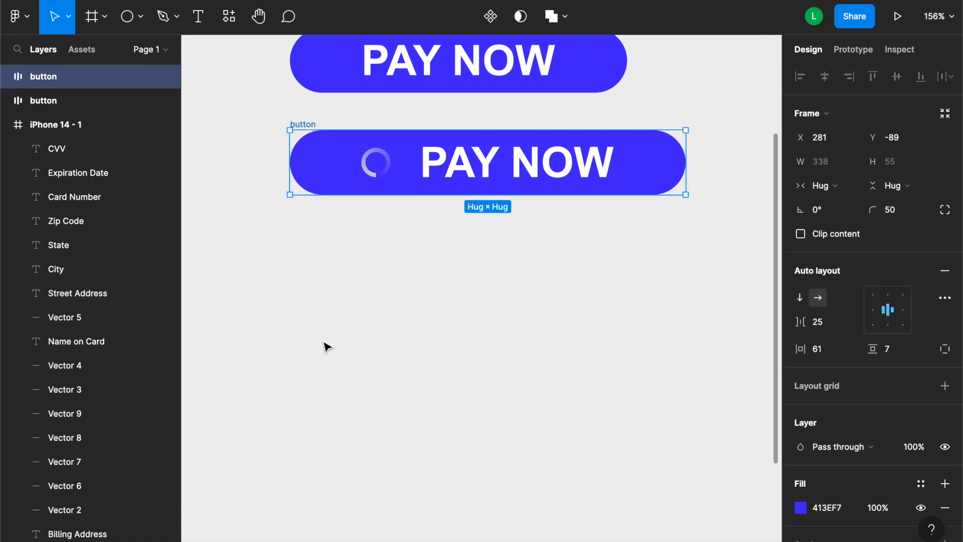
pyautogui.hotkey('ctrl', 'd')
pyautogui.scroll(-5, 327, 346)
pyautogui.moveTo(584, 217); pyautogui.dragTo(324, 281)
# Rotate the ring inside the third button to 90°, then deselect it
pyautogui.scroll(5, 318, 321)
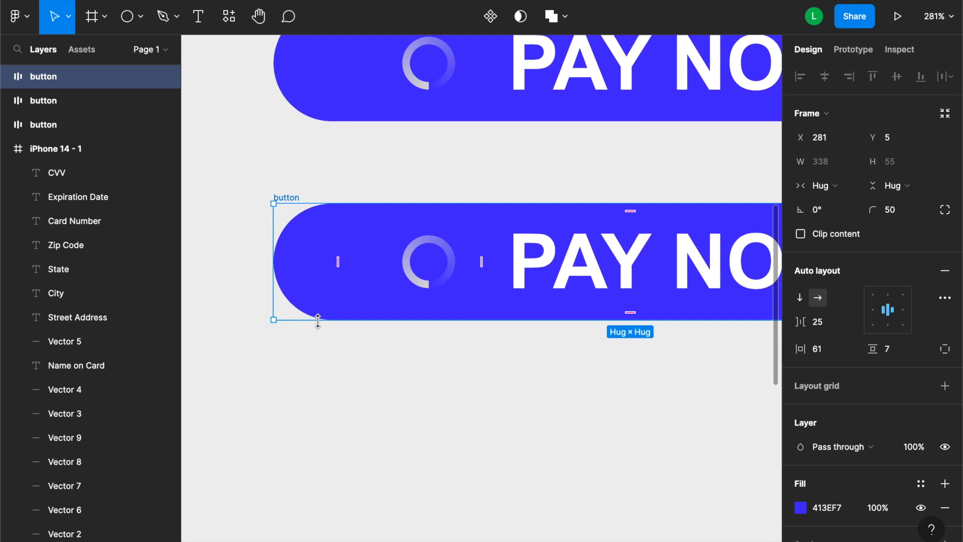
pyautogui.click(449, 276)
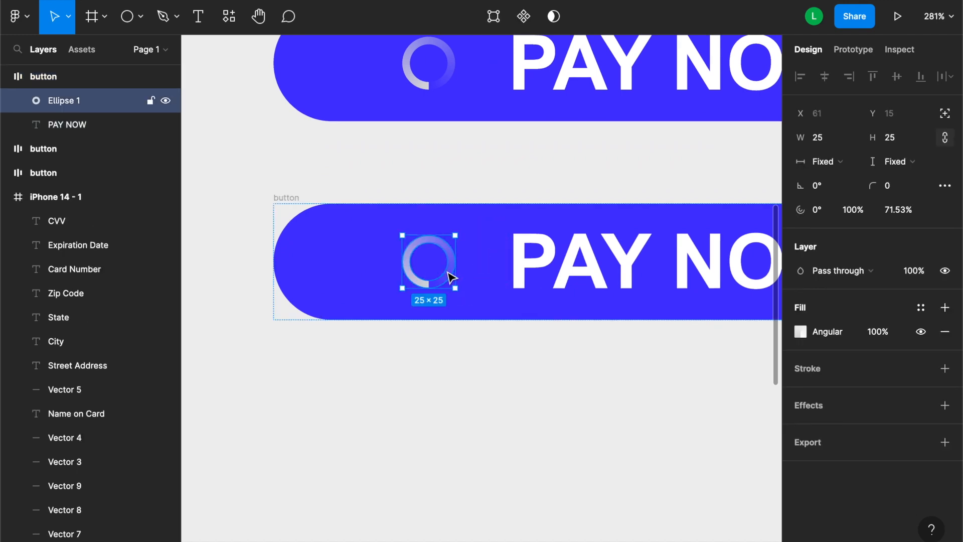
pyautogui.moveTo(461, 230); pyautogui.dragTo(417, 256)
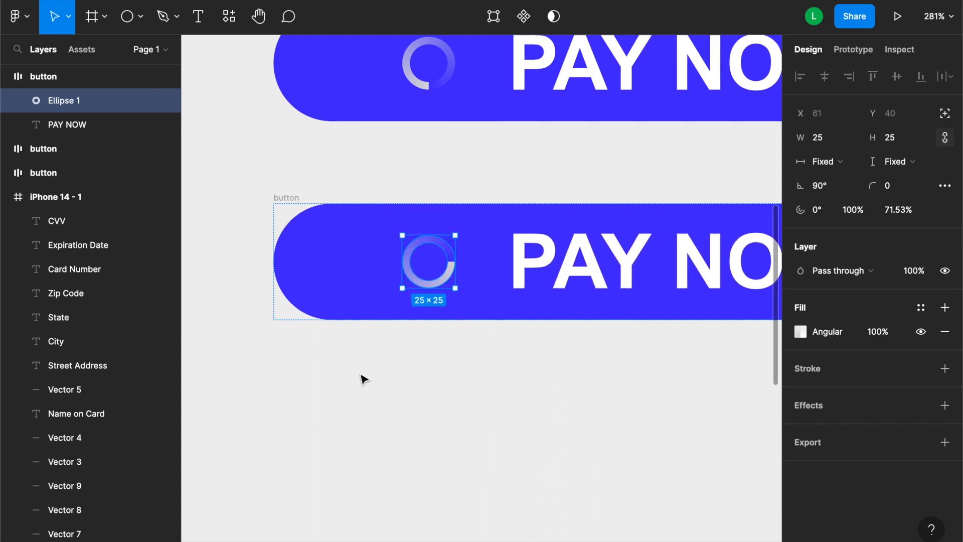
pyautogui.scroll(-3, 360, 374)
pyautogui.scroll(-3, 372, 439)
pyautogui.click(371, 438)
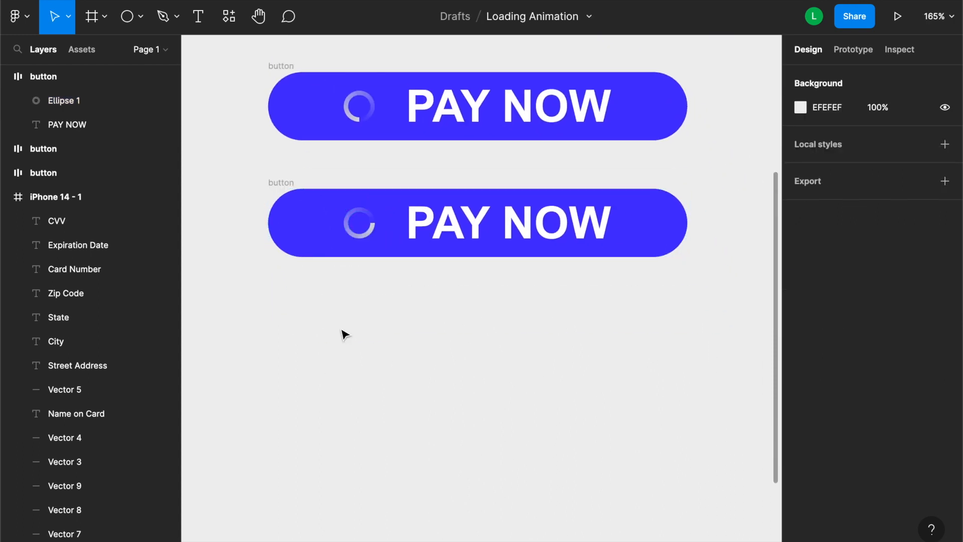
# Duplicate the button with the 90° ring and place the copy below it at X 281, Y 104
pyautogui.click(286, 188)
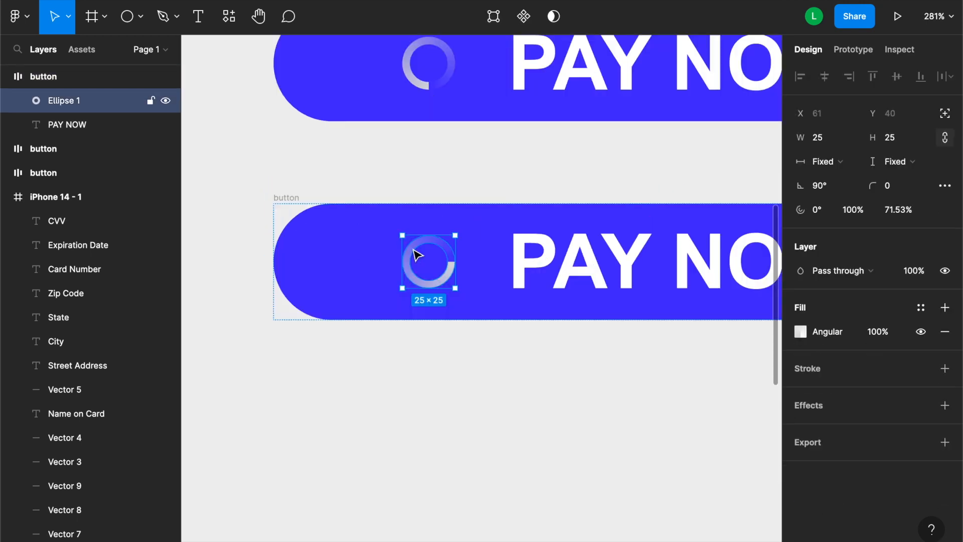
pyautogui.scroll(-5, 369, 426)
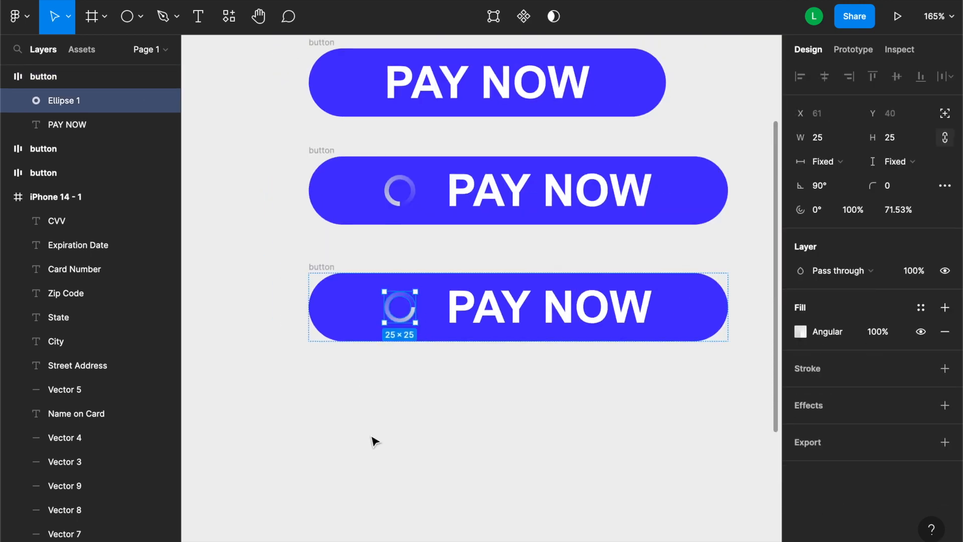
pyautogui.click(367, 427)
pyautogui.click(286, 187)
pyautogui.hotkey('ctrl', 'd')
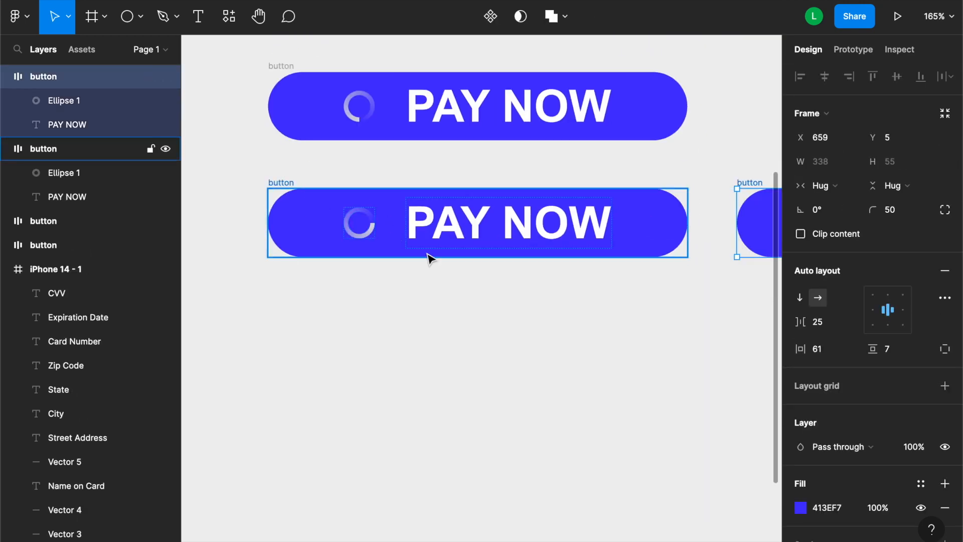
pyautogui.scroll(-3, 406, 269)
pyautogui.moveTo(643, 210); pyautogui.dragTo(325, 294)
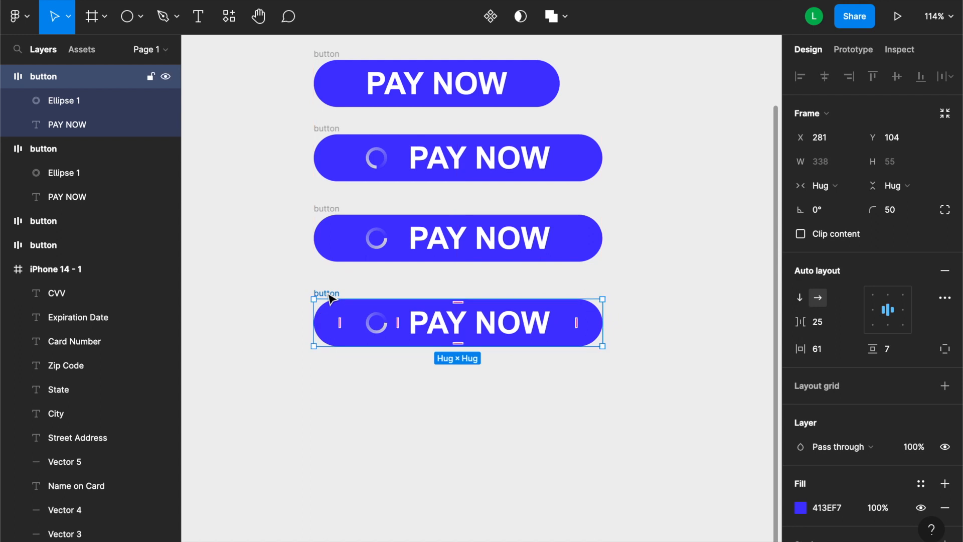
# Rotate the ring inside the fourth button by a further quarter turn in the same direction
pyautogui.click(384, 335)
pyautogui.moveTo(393, 308); pyautogui.dragTo(360, 302)
pyautogui.click(380, 397)
# Duplicate the fourth button and place the copy left-aligned below it as the fifth button
pyautogui.click(332, 293)
pyautogui.hotkey('ctrl', 'd')
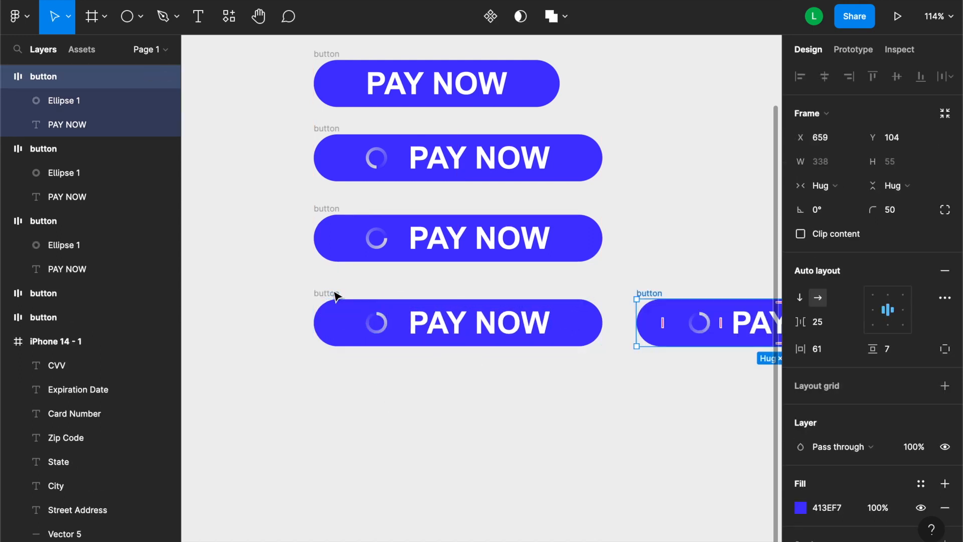
pyautogui.moveTo(660, 299); pyautogui.dragTo(355, 393)
# Rotate the fifth button's ring another quarter turn to complete the set of four spinner positions
pyautogui.click(385, 414)
pyautogui.click(380, 488)
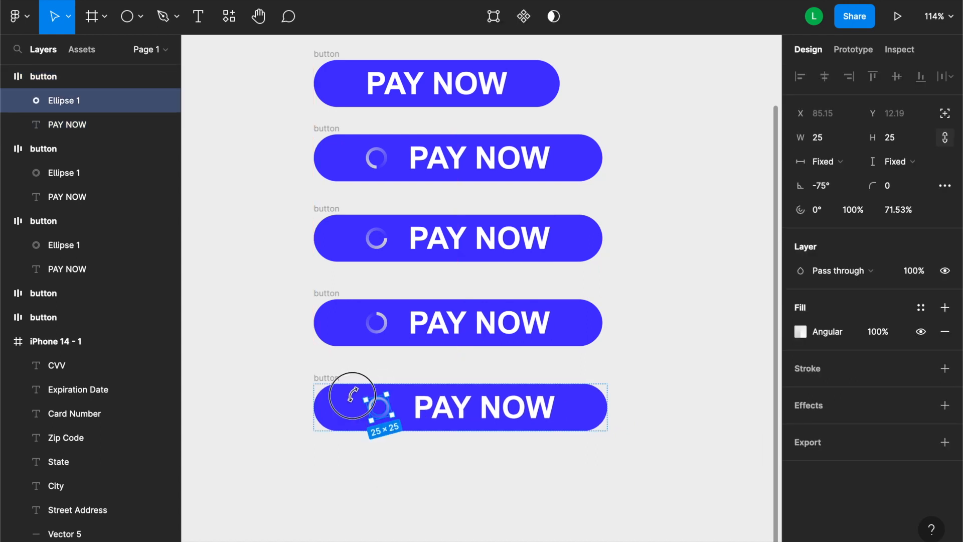
pyautogui.moveTo(353, 395); pyautogui.dragTo(356, 389)
pyautogui.click(379, 487)
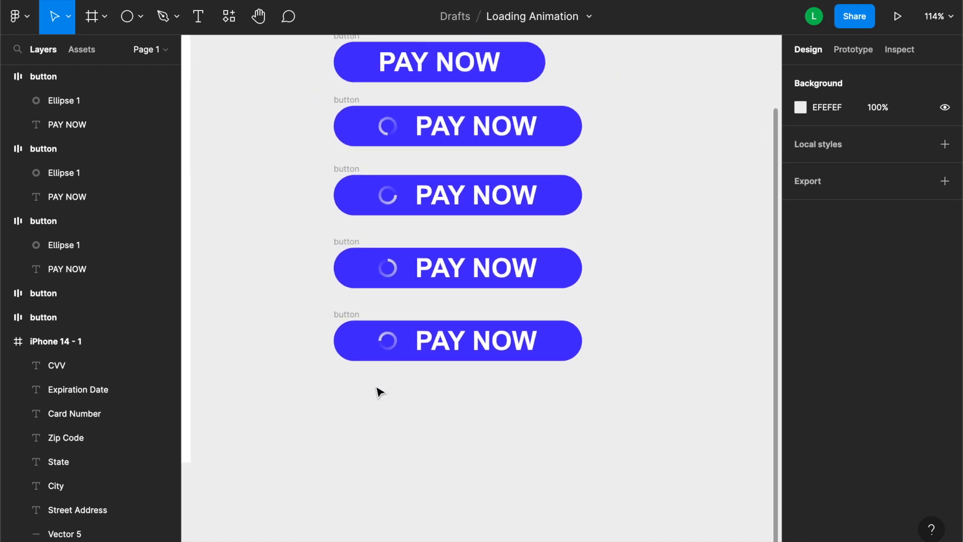
# Duplicate the plain PAY NOW button without the ring and place the copy below the last spinner button
pyautogui.scroll(-5, 380, 391)
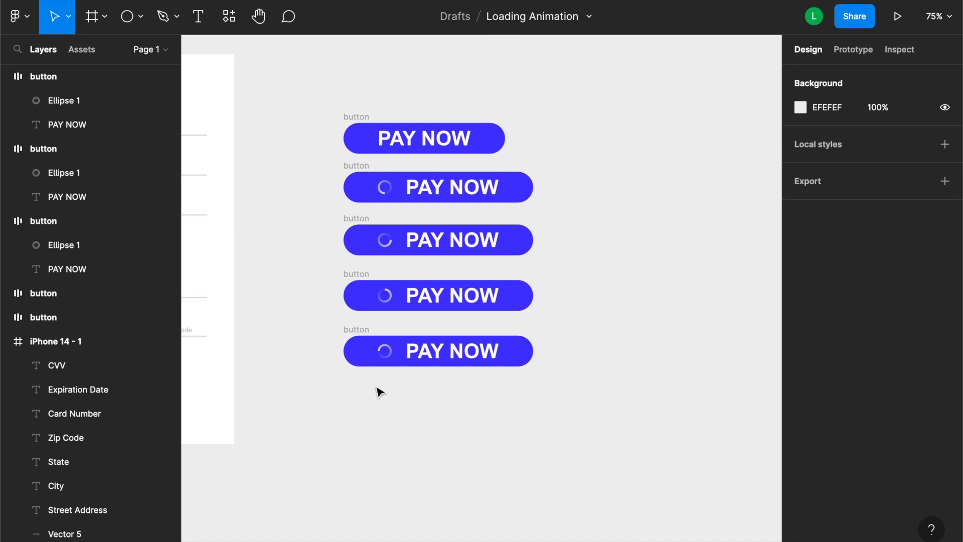
pyautogui.scroll(5, 355, 159)
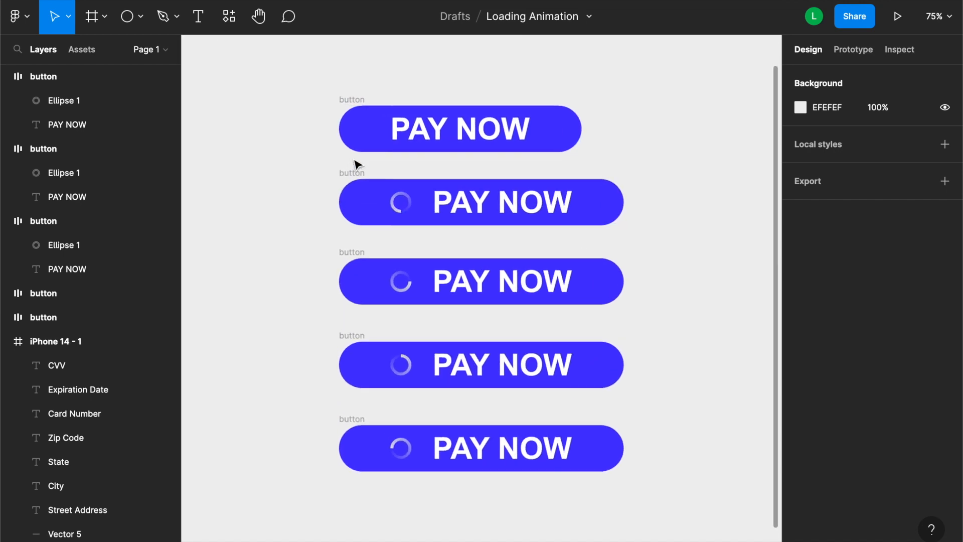
pyautogui.scroll(-2, 356, 163)
pyautogui.hscroll(2, 356, 163)
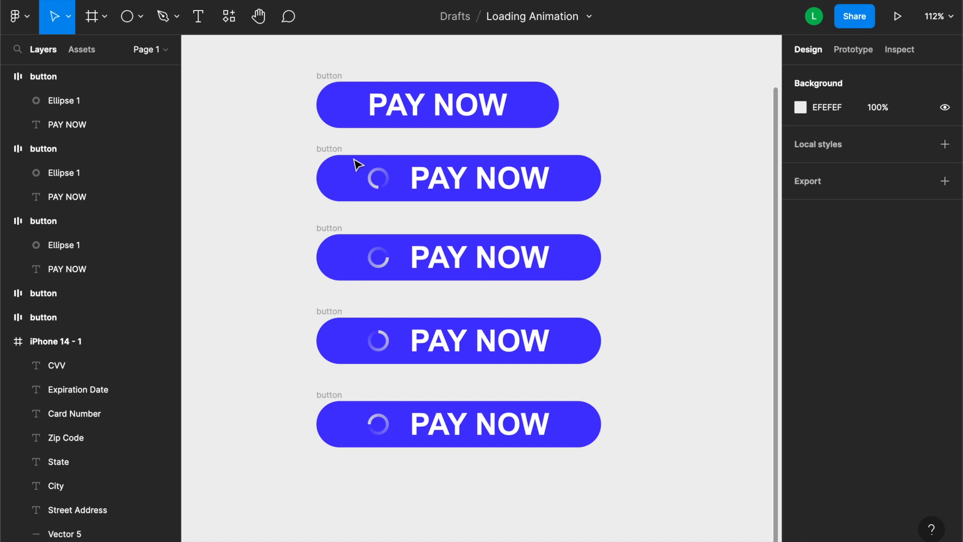
pyautogui.scroll(-3, 354, 163)
pyautogui.scroll(4, 354, 164)
pyautogui.click(317, 102)
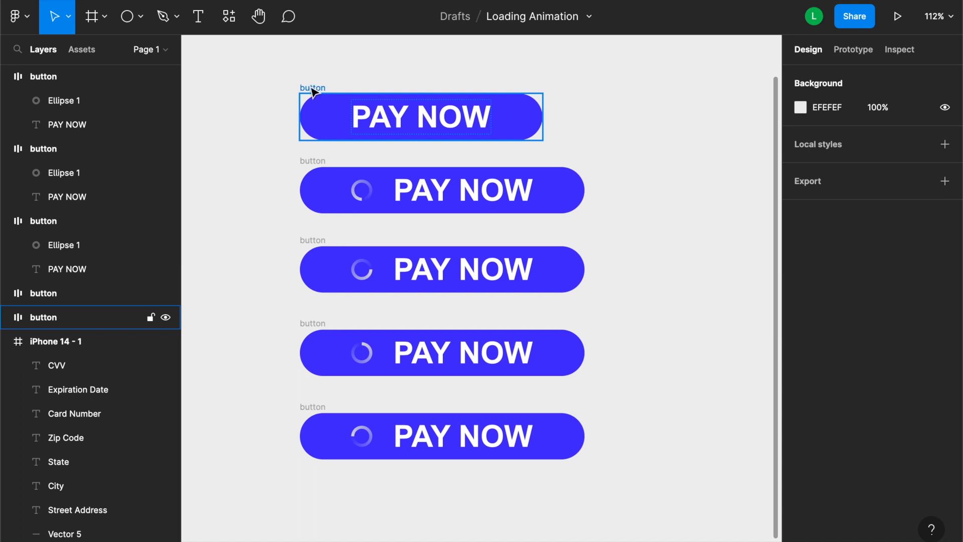
pyautogui.click(312, 92)
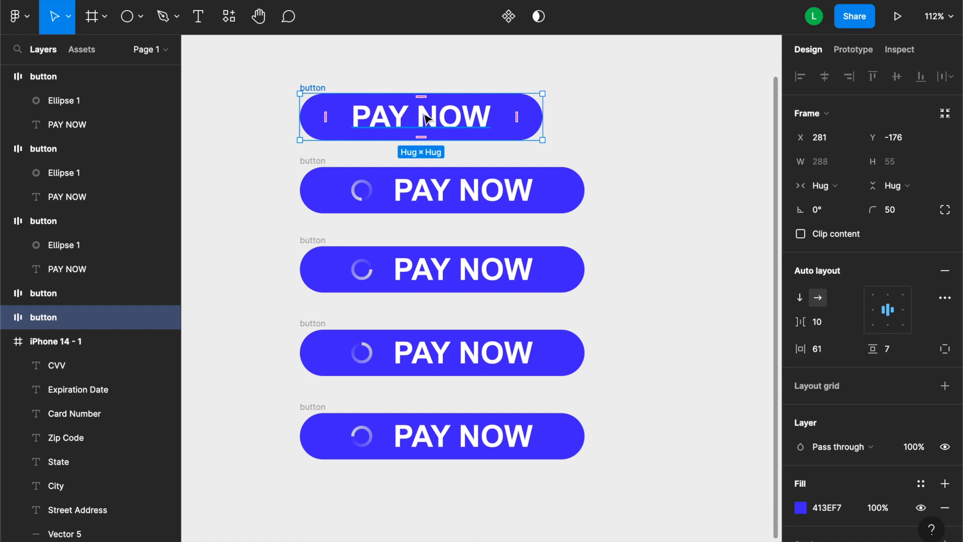
pyautogui.hotkey('ctrl', 'd')
pyautogui.moveTo(594, 89); pyautogui.dragTo(327, 497)
pyautogui.scroll(-5, 326, 496)
pyautogui.click(354, 404)
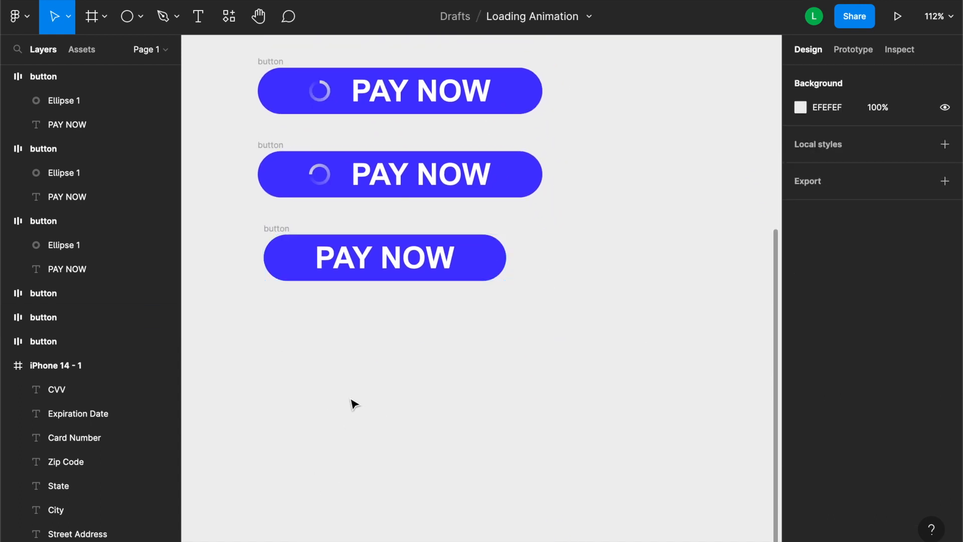
# Draw an open three-point checkmark about 77 × 50 with the Pen tool on the empty canvas below the last button
pyautogui.click(164, 20)
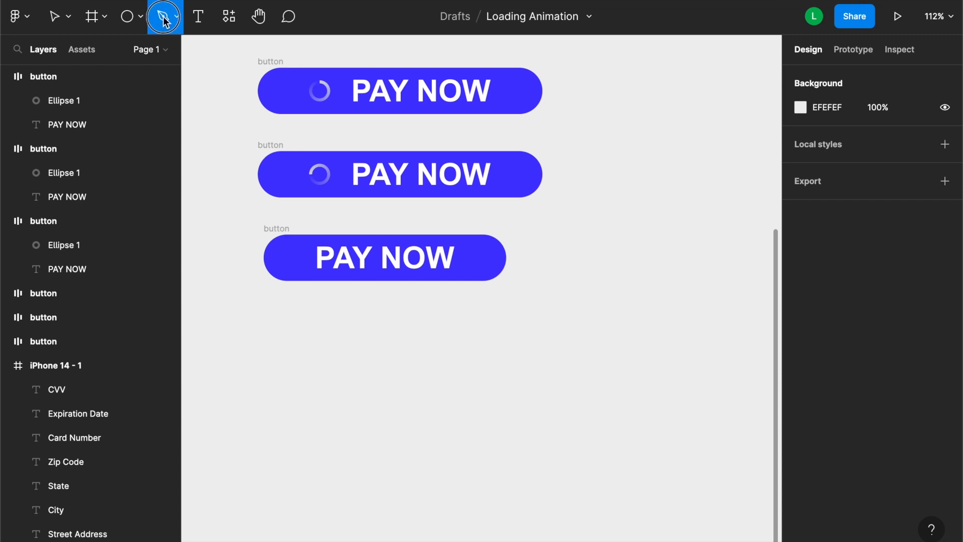
pyautogui.click(384, 354)
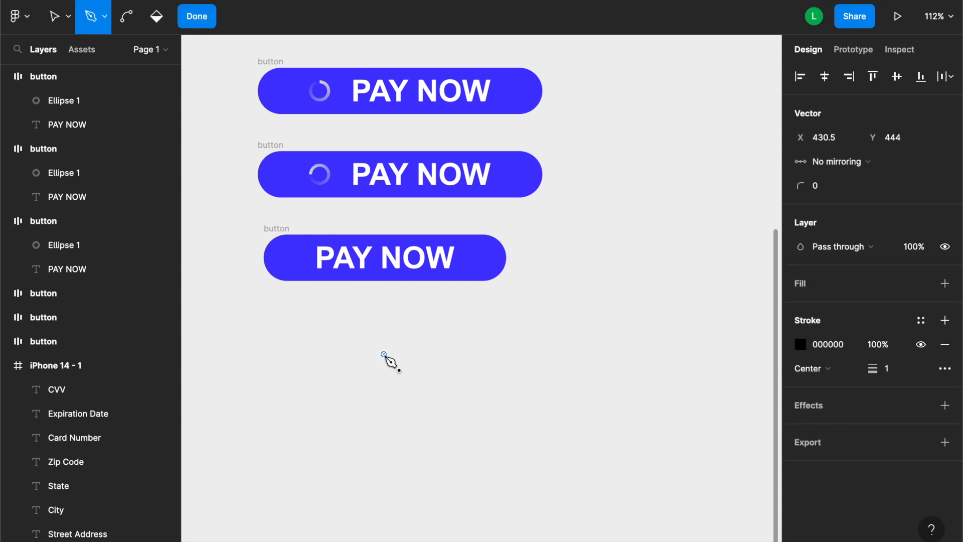
pyautogui.click(400, 374)
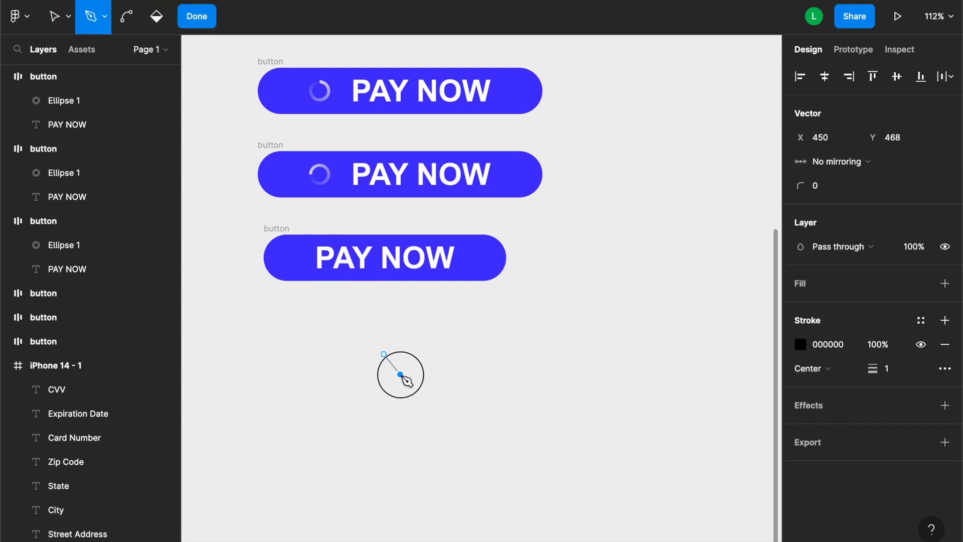
pyautogui.click(448, 333)
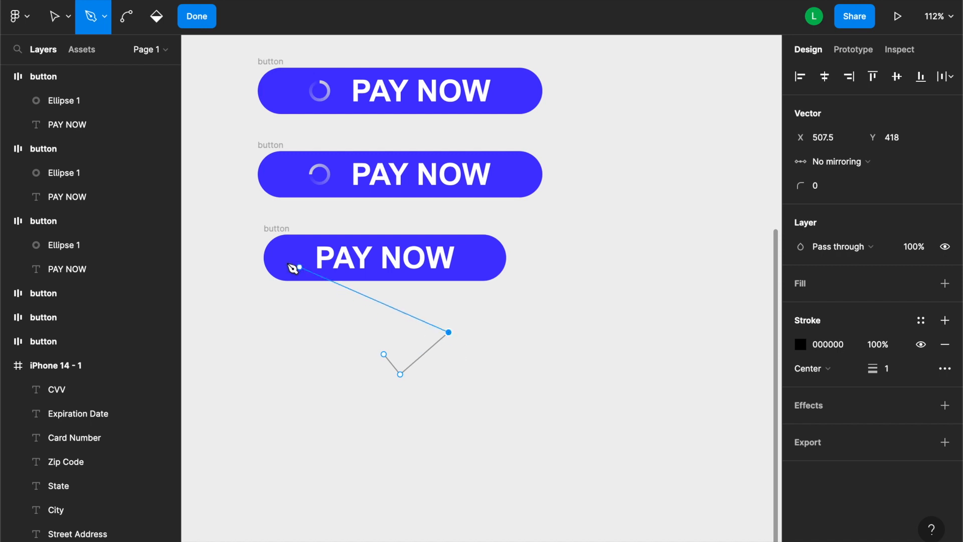
pyautogui.click(47, 25)
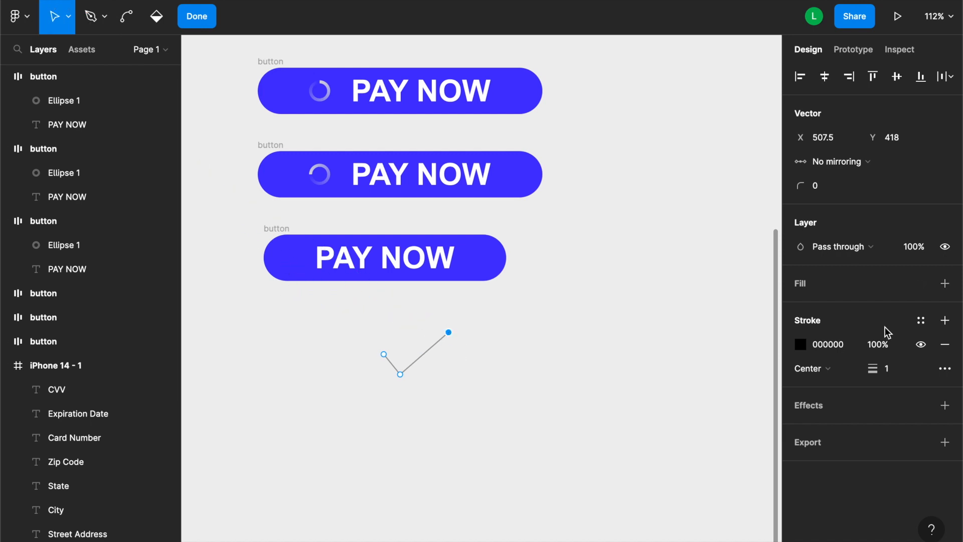
# Set the checkmark's stroke colour to EFEFEF and its stroke weight to 5, and leave vector editing
pyautogui.click(825, 344)
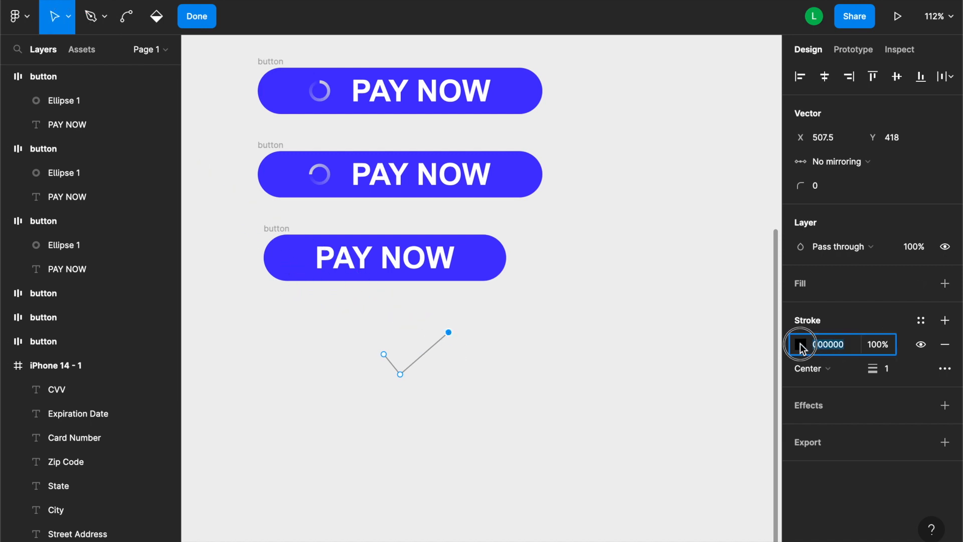
pyautogui.click(800, 344)
pyautogui.click(743, 493)
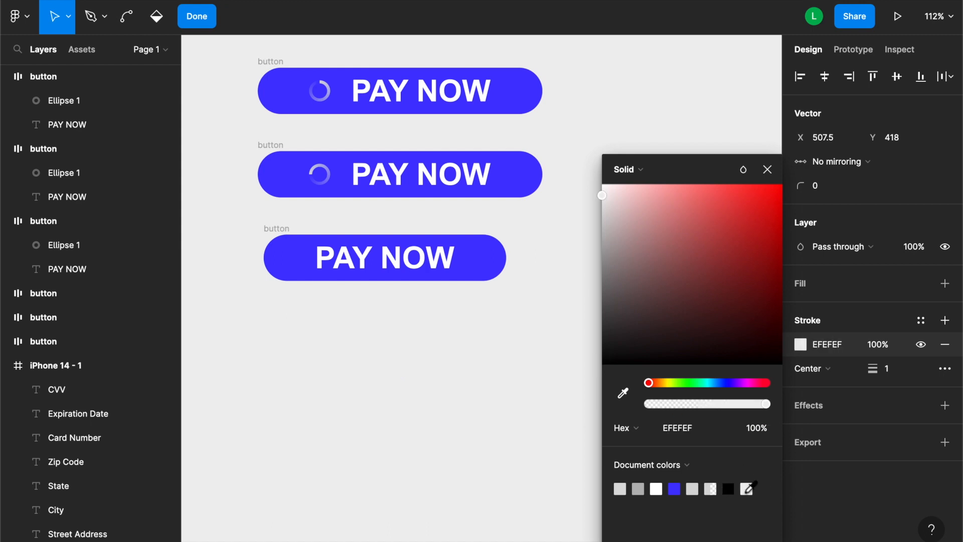
pyautogui.click(877, 369)
pyautogui.click(439, 362)
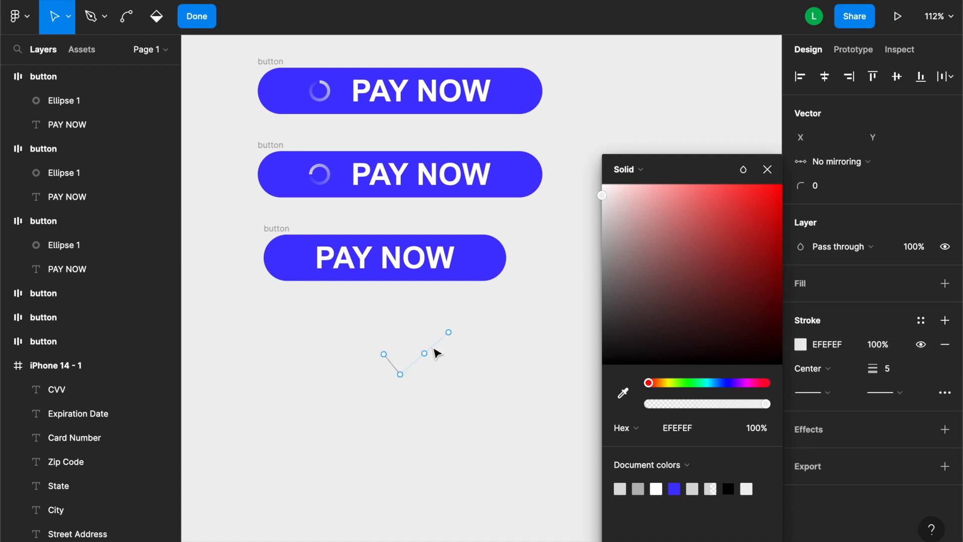
pyautogui.click(234, 269)
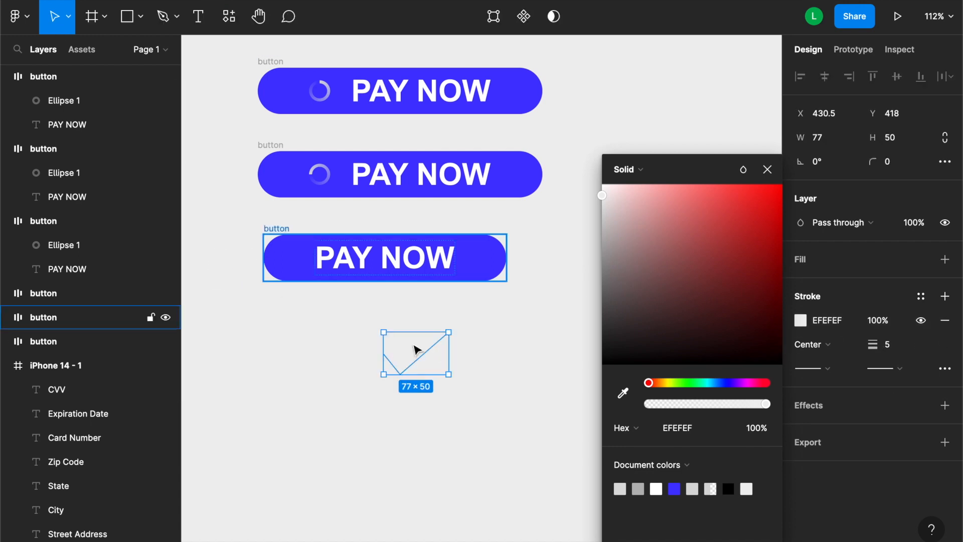
# Move the checkmark into the last button before its label and scale it down to about 40 × 26
pyautogui.moveTo(429, 361); pyautogui.dragTo(317, 286)
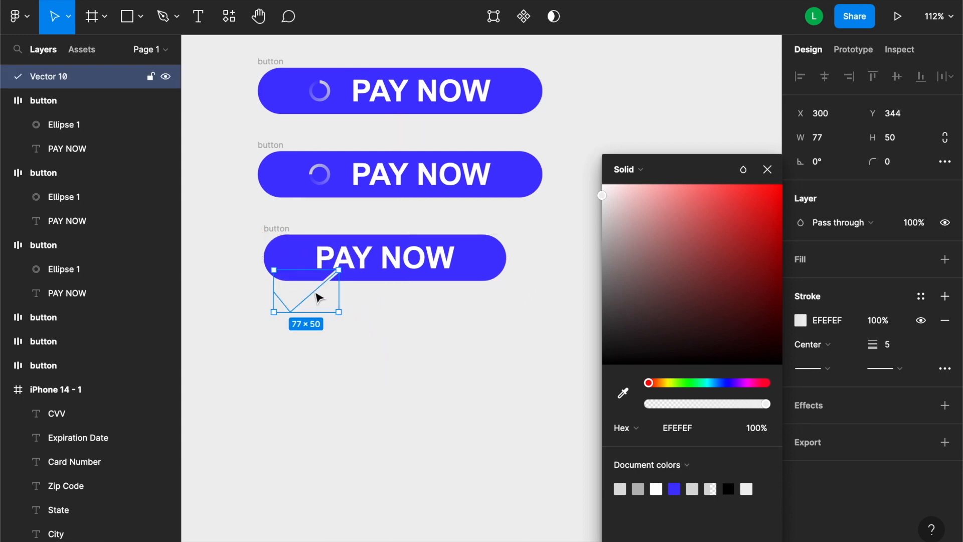
pyautogui.scroll(5, 317, 286)
pyautogui.moveTo(379, 238); pyautogui.dragTo(302, 210)
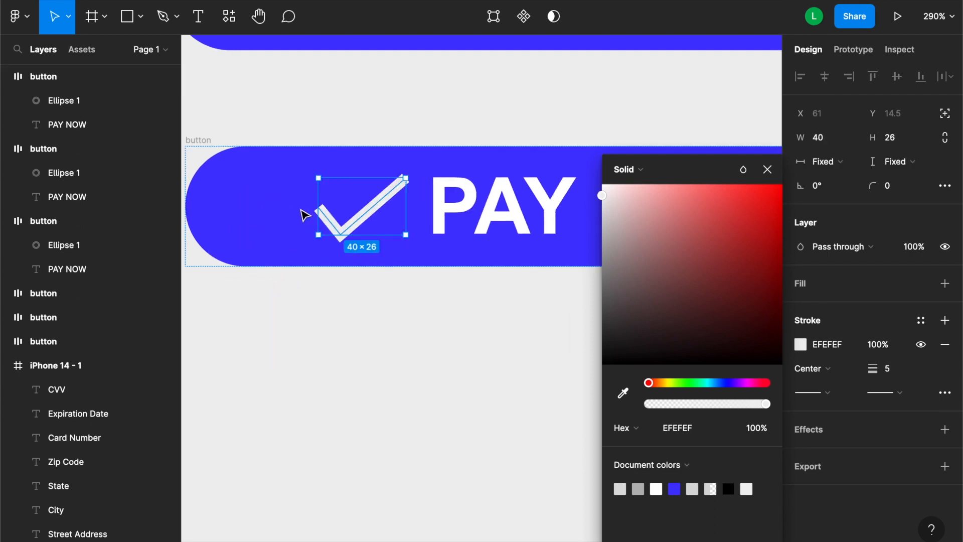
pyautogui.scroll(-5, 305, 215)
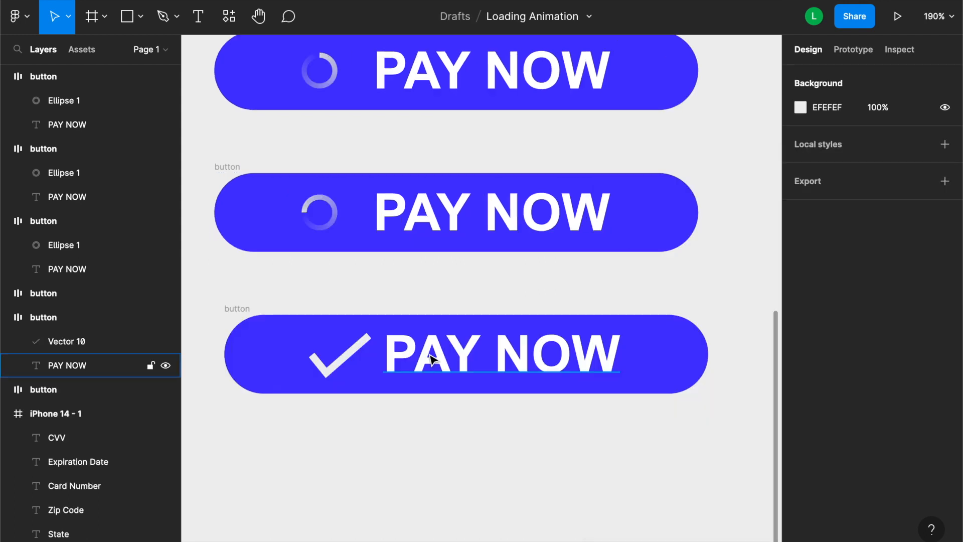
# Replace the last button's label with PAYMENT COMPLETE
pyautogui.doubleClick(428, 356)
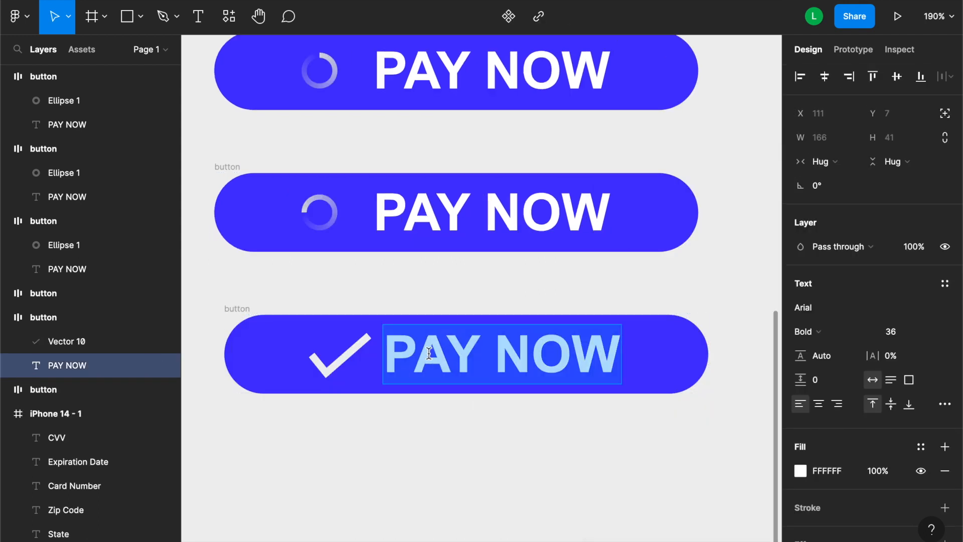
pyautogui.write('PAYMENT')
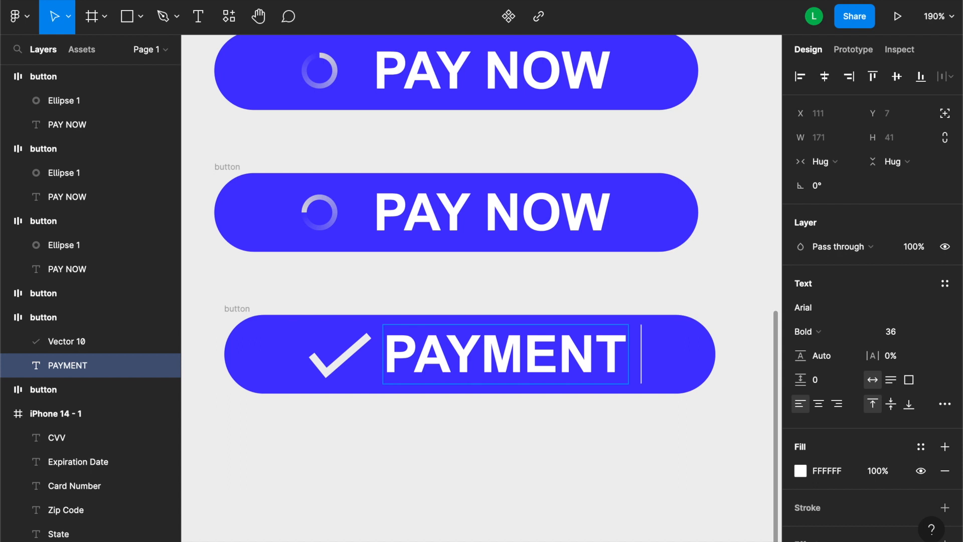
pyautogui.write(' ACCE')
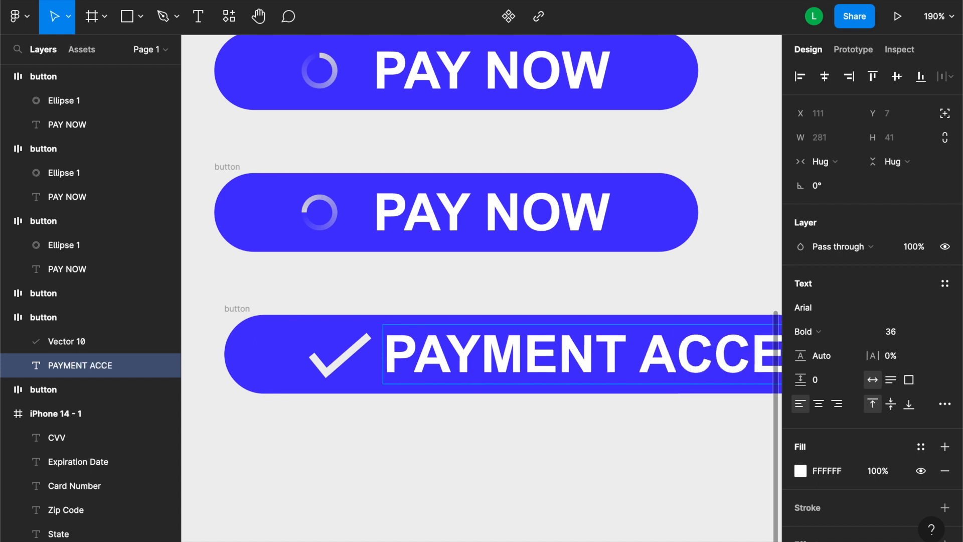
pyautogui.write('PT')
pyautogui.press('BackSpace')
pyautogui.press('BackSpace')
pyautogui.press('BackSpace')
pyautogui.press('BackSpace')
pyautogui.press('BackSpace')
pyautogui.press('BackSpace')
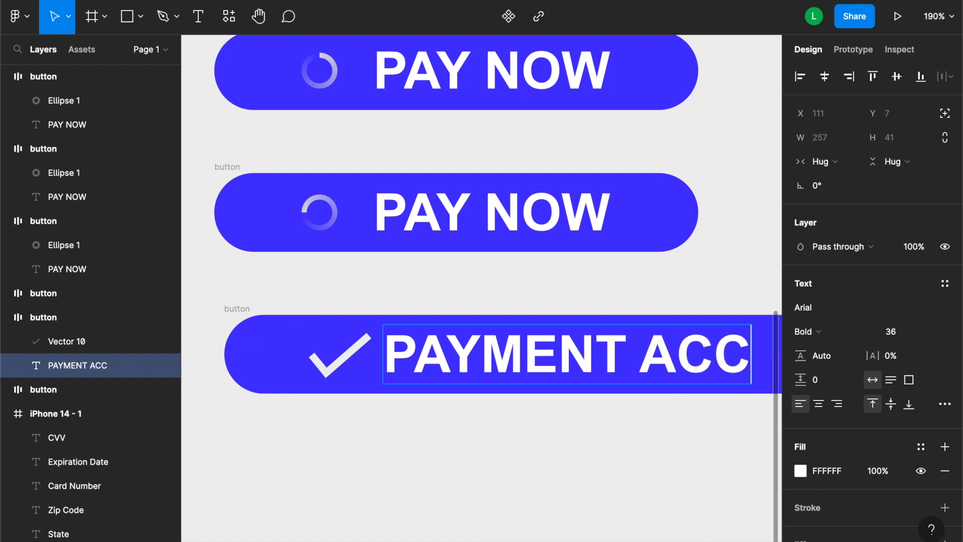
pyautogui.write('COMPLETE')
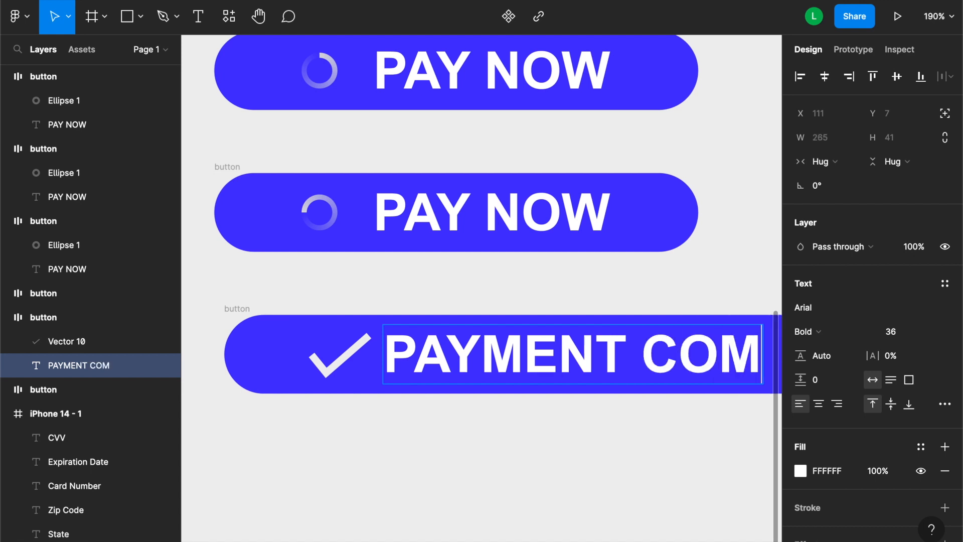
pyautogui.click(345, 473)
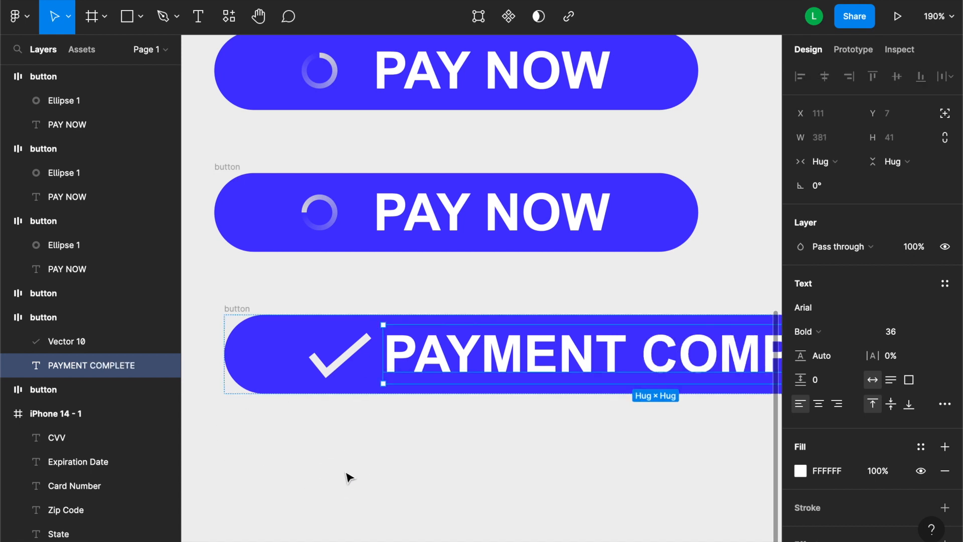
pyautogui.scroll(-3, 343, 479)
pyautogui.scroll(-1, 343, 479)
pyautogui.hscroll(-1, 344, 479)
pyautogui.click(344, 479)
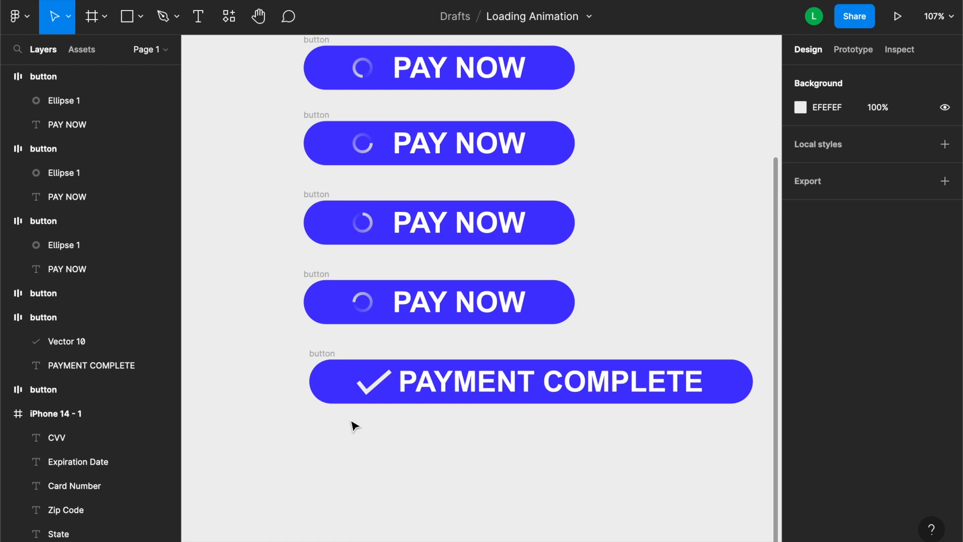
# Give the checkmark's stroke round end caps and a round corner join
pyautogui.click(376, 389)
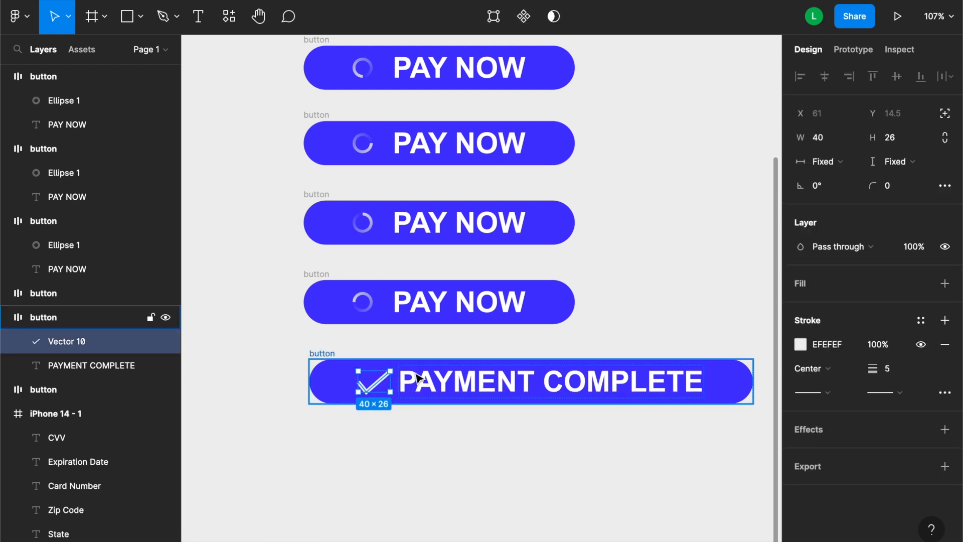
pyautogui.click(829, 393)
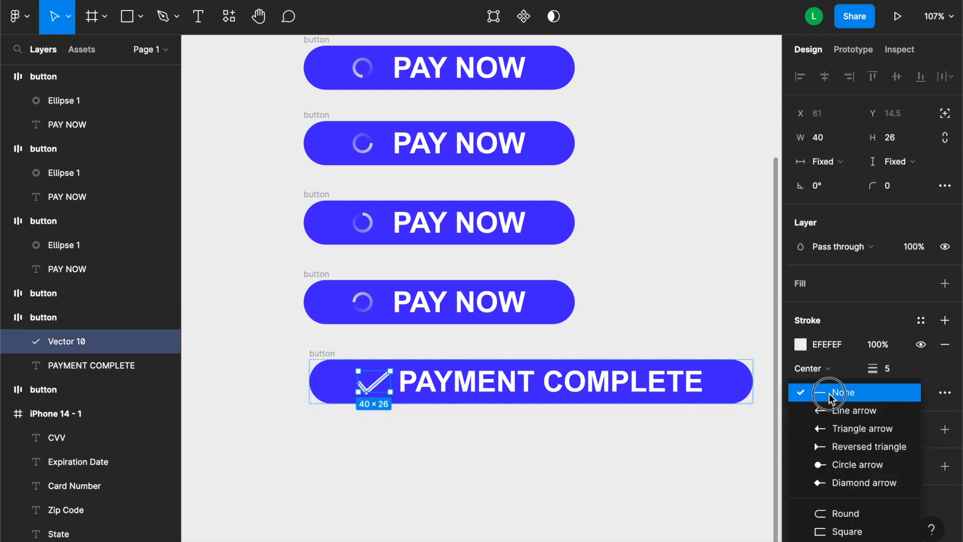
pyautogui.click(844, 513)
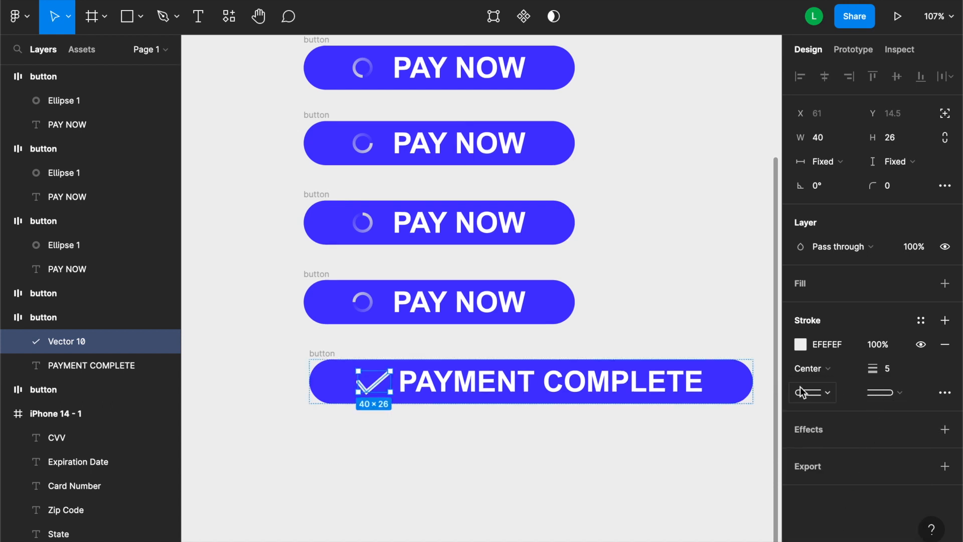
pyautogui.click(944, 392)
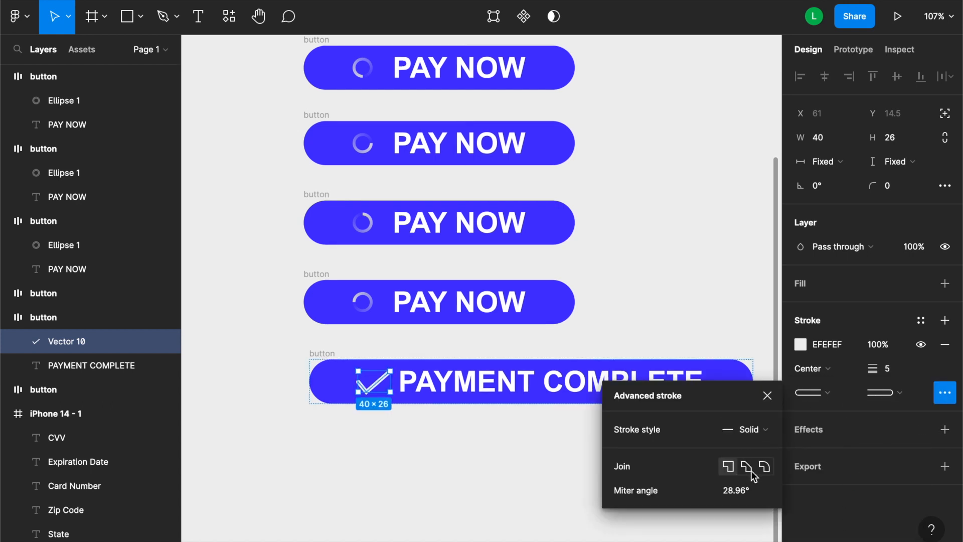
pyautogui.click(763, 467)
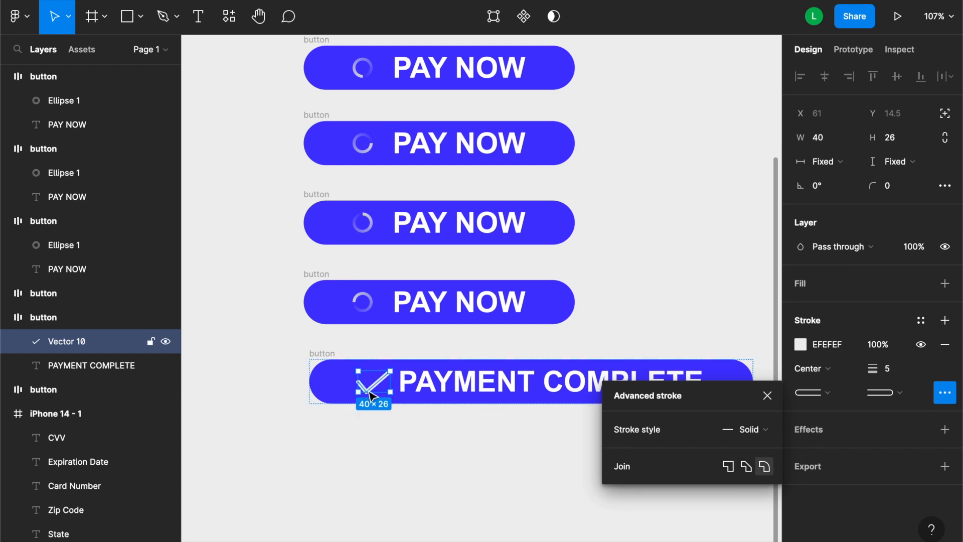
pyautogui.click(428, 518)
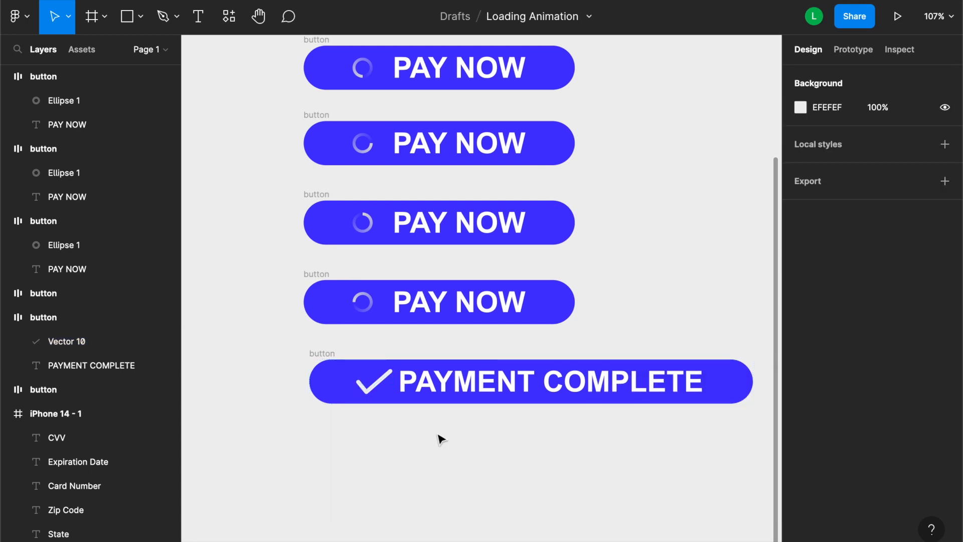
# Widen the gap between the checkmark and the PAYMENT COMPLETE label to 35
pyautogui.click(410, 390)
pyautogui.scroll(6, 410, 389)
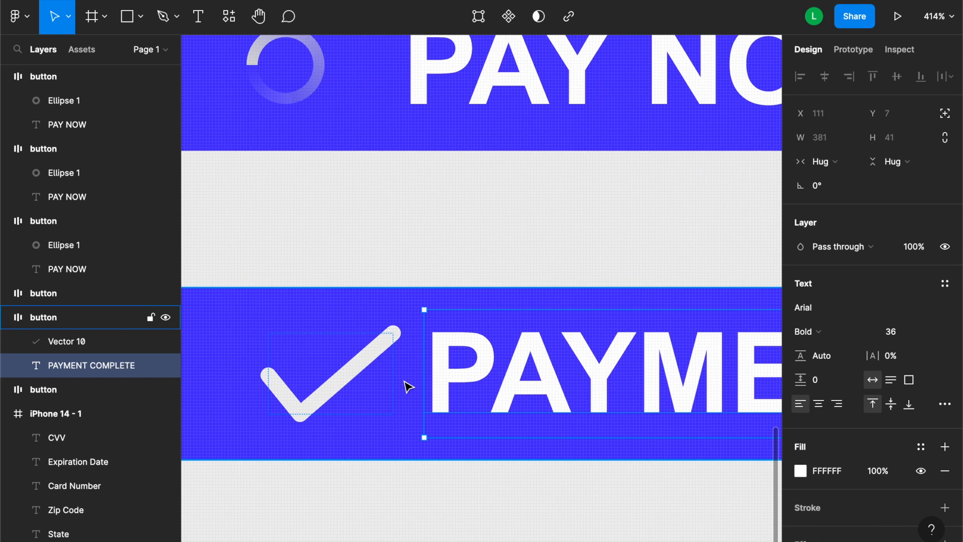
pyautogui.click(410, 387)
pyautogui.moveTo(411, 374); pyautogui.dragTo(450, 377)
pyautogui.scroll(-6, 447, 374)
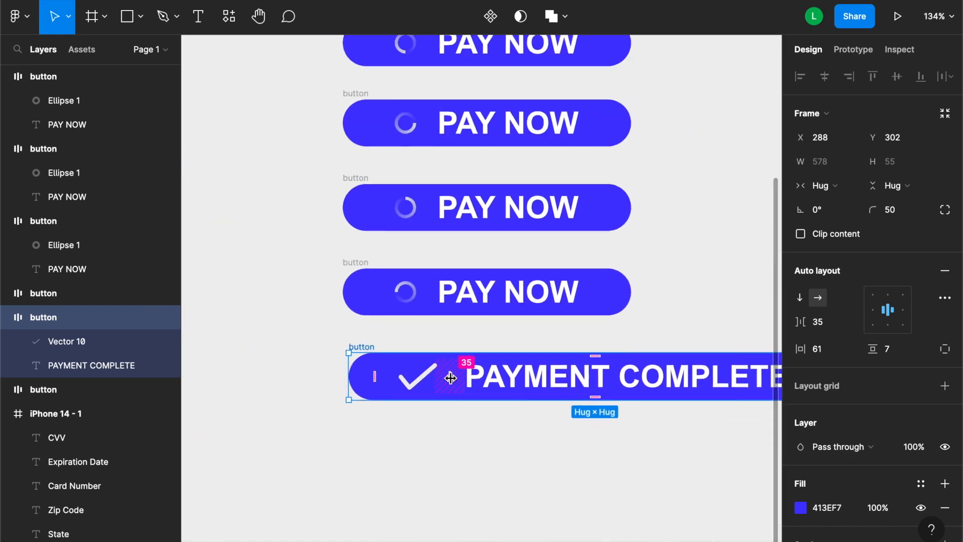
pyautogui.click(447, 492)
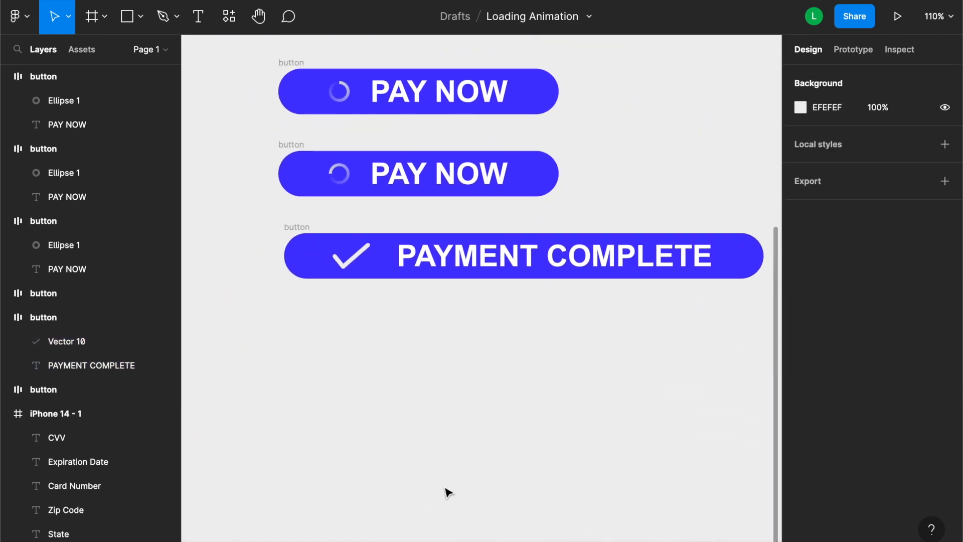
# Combine all six buttons into one component set
pyautogui.scroll(-3, 447, 494)
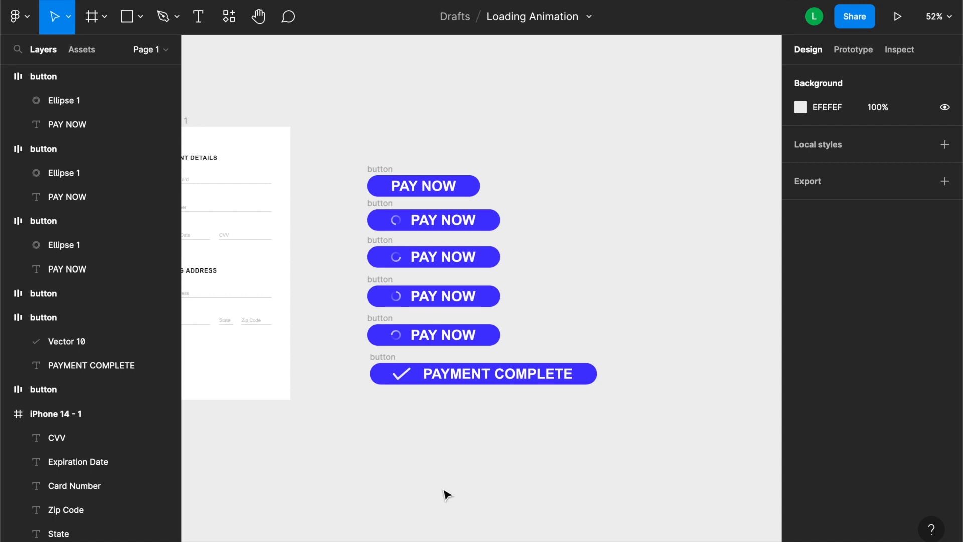
pyautogui.moveTo(358, 141); pyautogui.dragTo(625, 410)
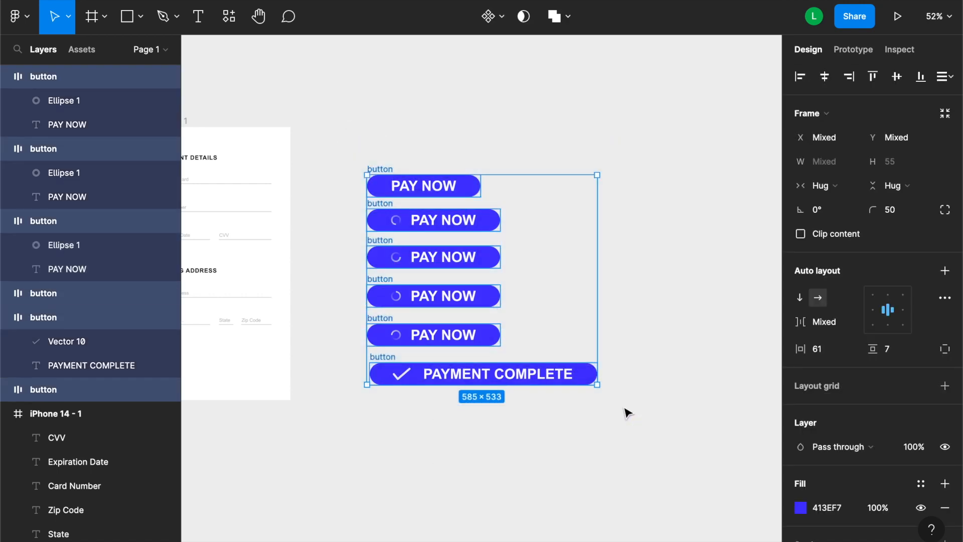
pyautogui.click(502, 21)
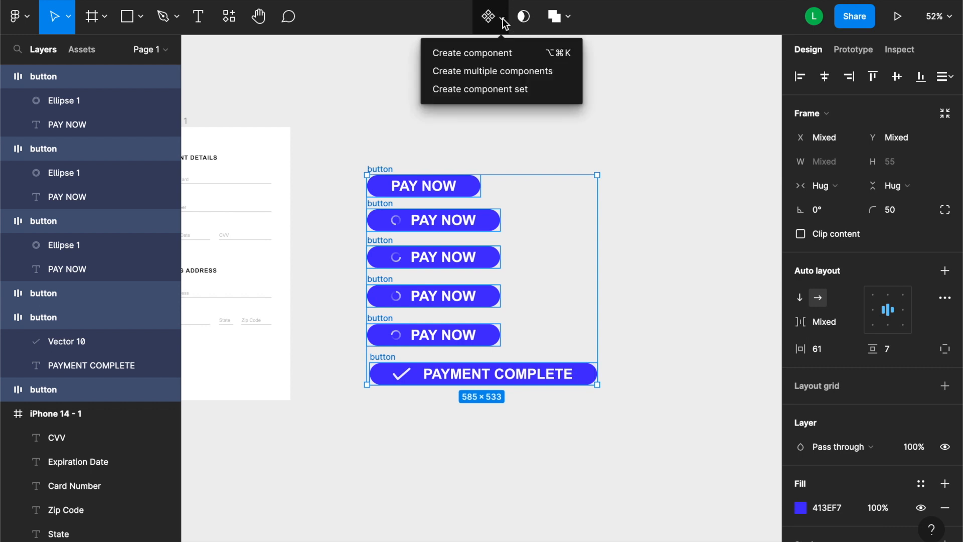
pyautogui.click(502, 95)
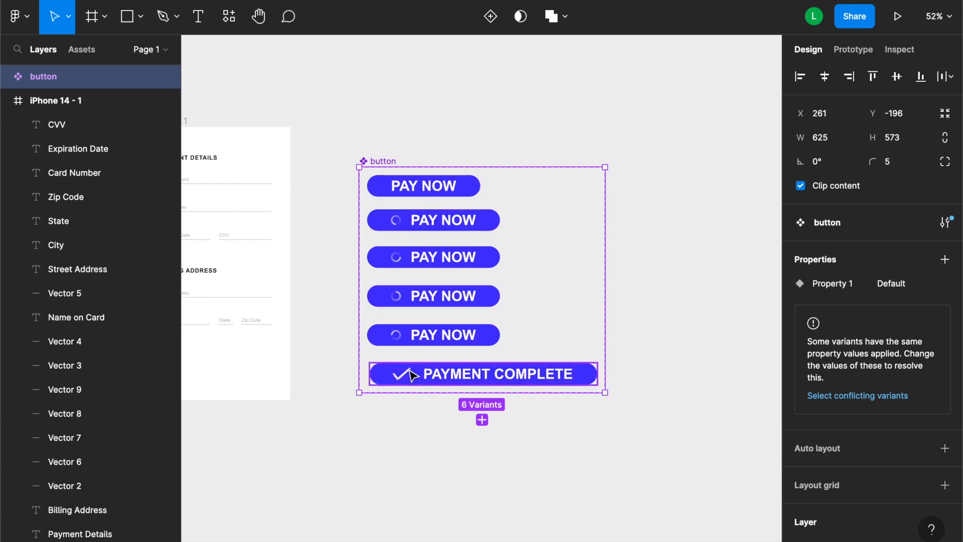
# Link the plain PAY NOW variant to the first spinner variant with an on-click Change to interaction using Instant animation
pyautogui.scroll(5, 397, 222)
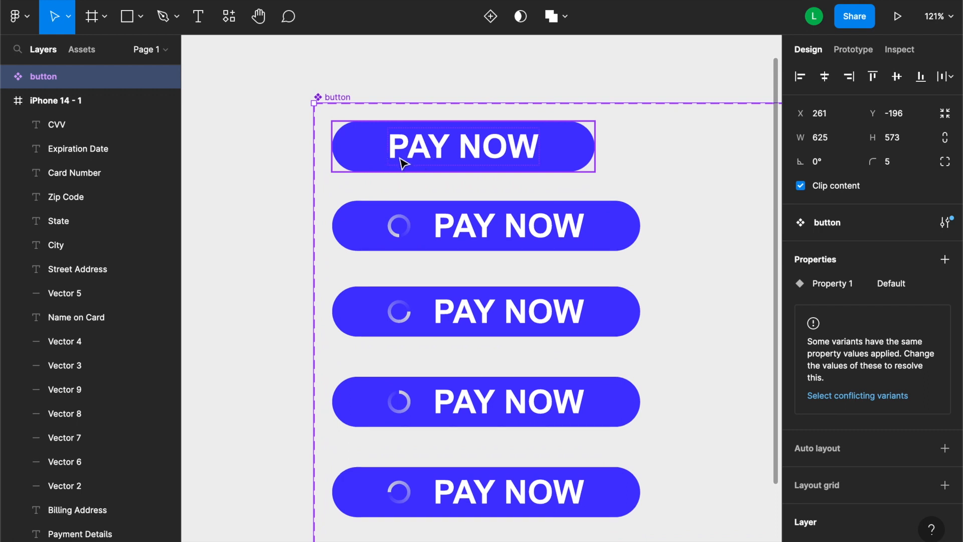
pyautogui.click(863, 49)
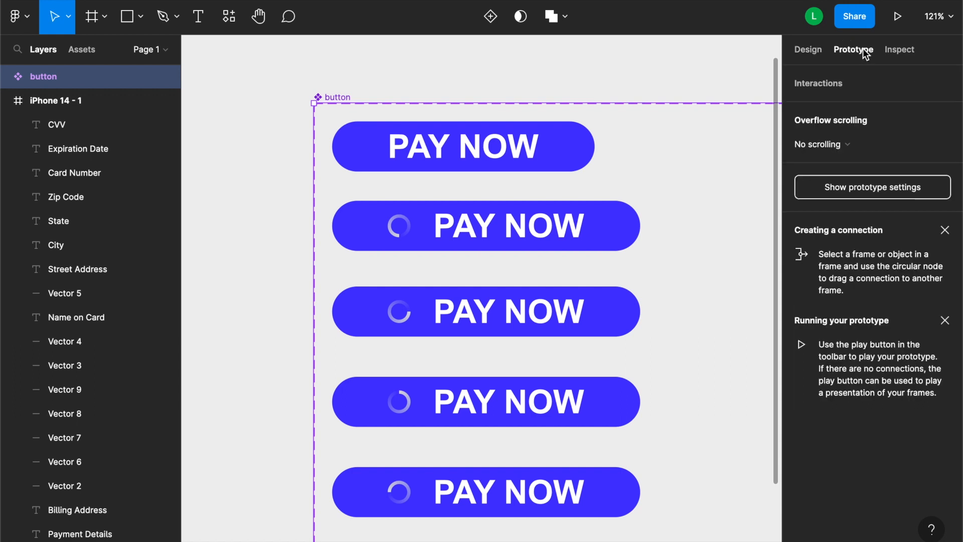
pyautogui.click(366, 161)
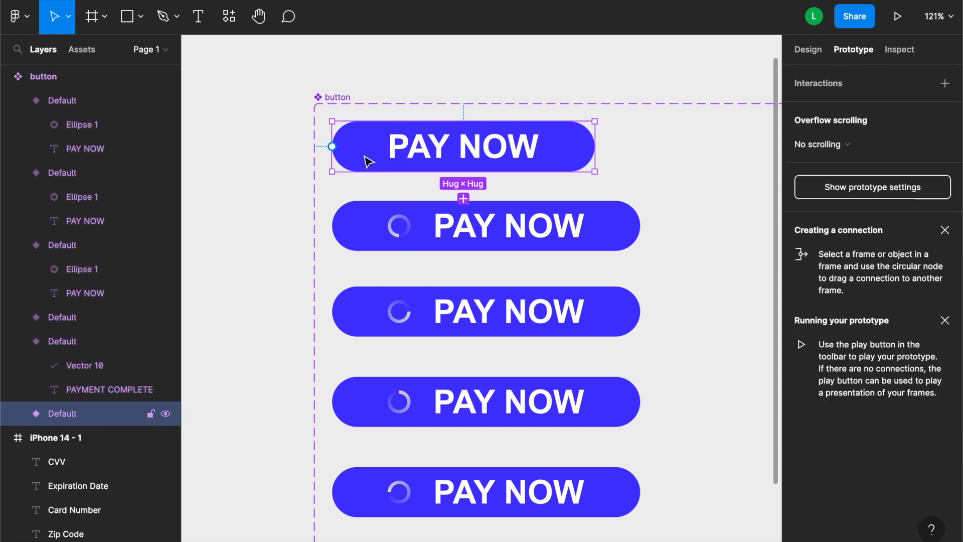
pyautogui.scroll(4, 453, 221)
pyautogui.moveTo(478, 115); pyautogui.dragTo(507, 181)
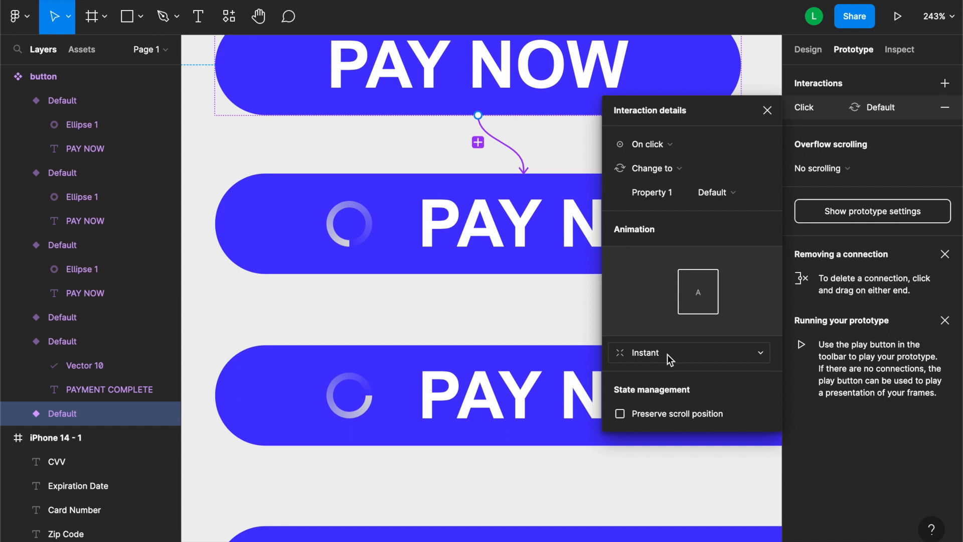
# Link the first spinner variant to the second with a Change to interaction triggered after a 1 ms delay, using Smart animate over 600 ms
pyautogui.click(458, 236)
pyautogui.scroll(-2, 476, 193)
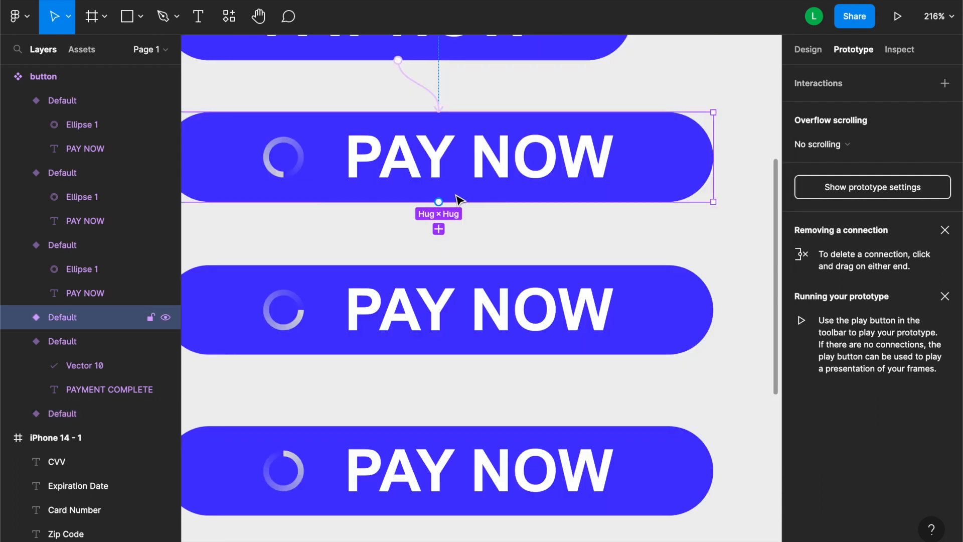
pyautogui.moveTo(438, 202); pyautogui.dragTo(457, 276)
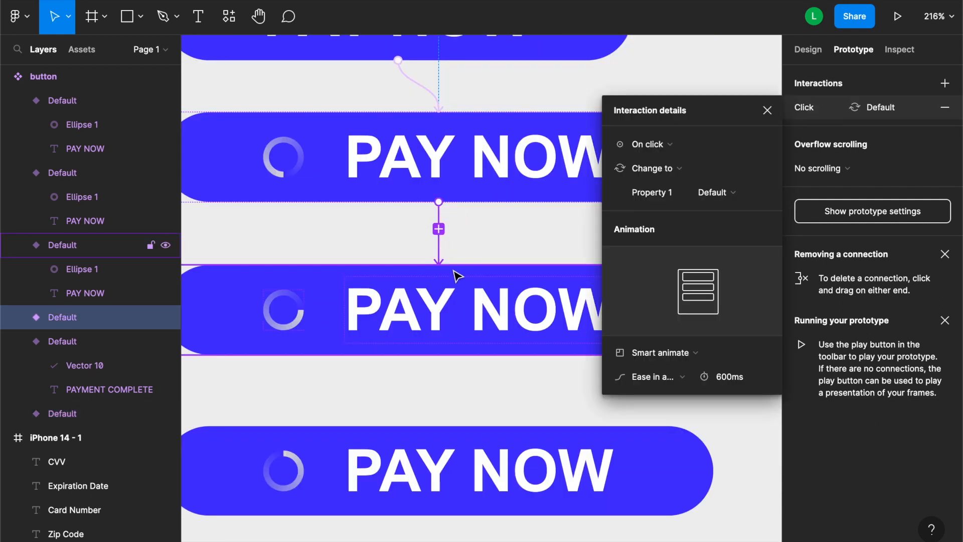
pyautogui.click(685, 142)
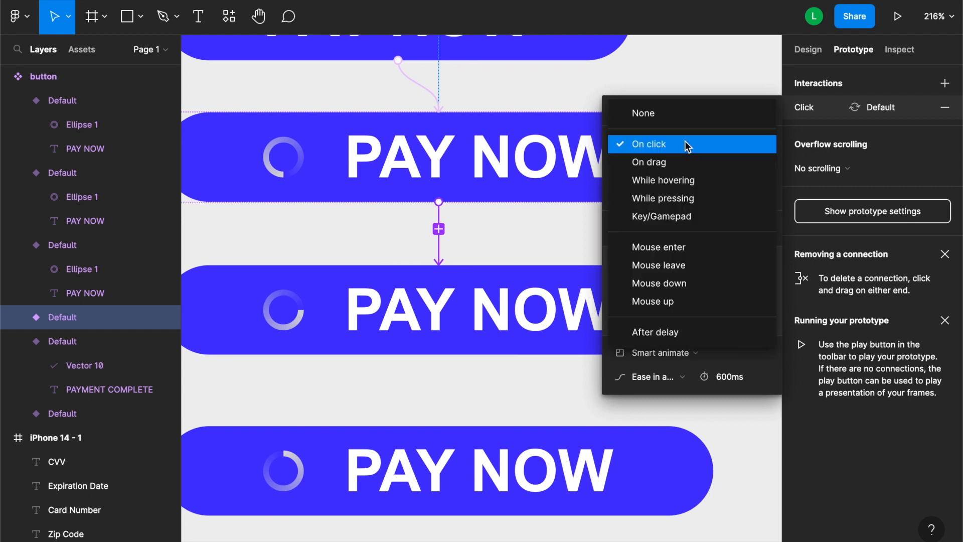
pyautogui.click(664, 333)
pyautogui.click(720, 145)
pyautogui.write('1ms')
pyautogui.press('Return')
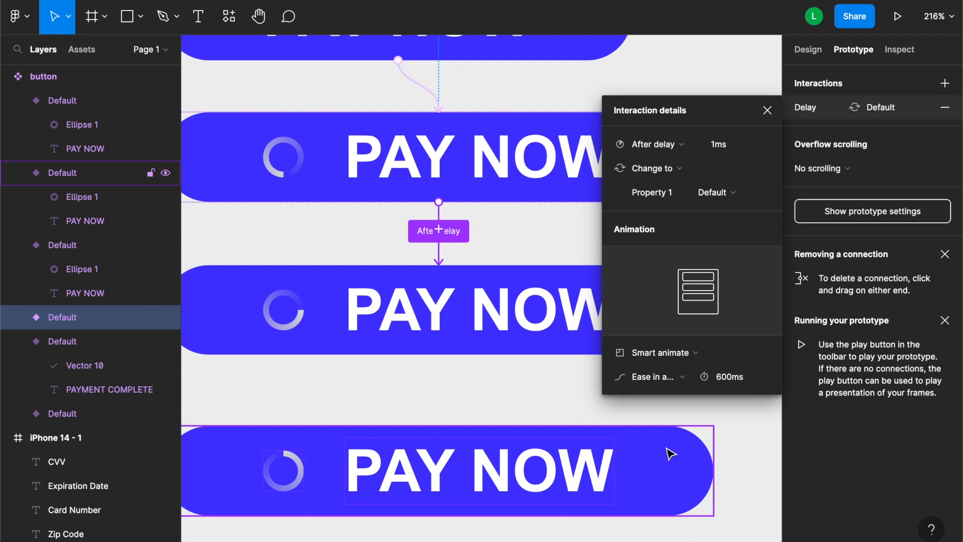
# Change the easing of the transition from the first to the second spinner variant to Linear
pyautogui.click(660, 377)
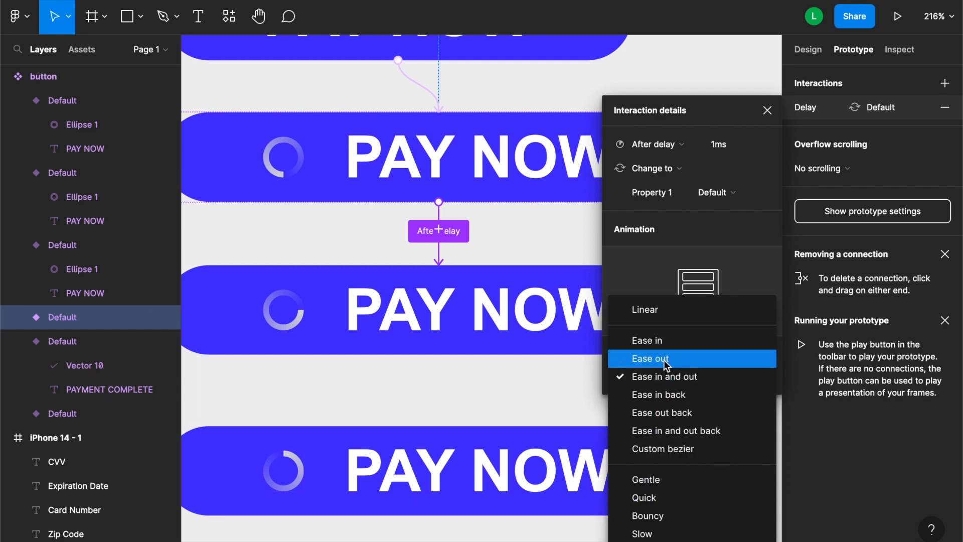
pyautogui.scroll(-1, 664, 501)
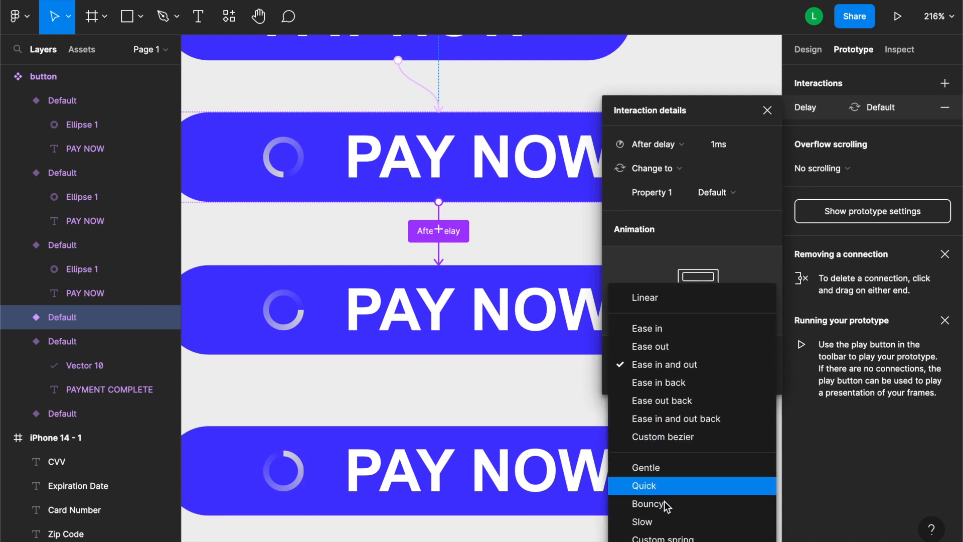
pyautogui.click(652, 299)
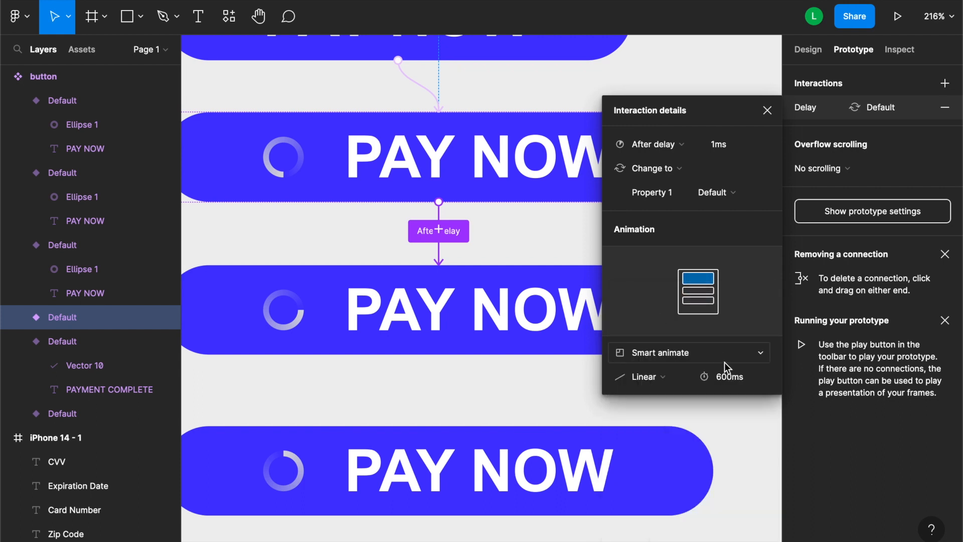
# Link the second spinner variant to the third with an After delay trigger of 1 ms, keeping Smart animate with Linear easing over 600 ms
pyautogui.click(556, 394)
pyautogui.moveTo(438, 355); pyautogui.dragTo(443, 435)
pyautogui.click(689, 143)
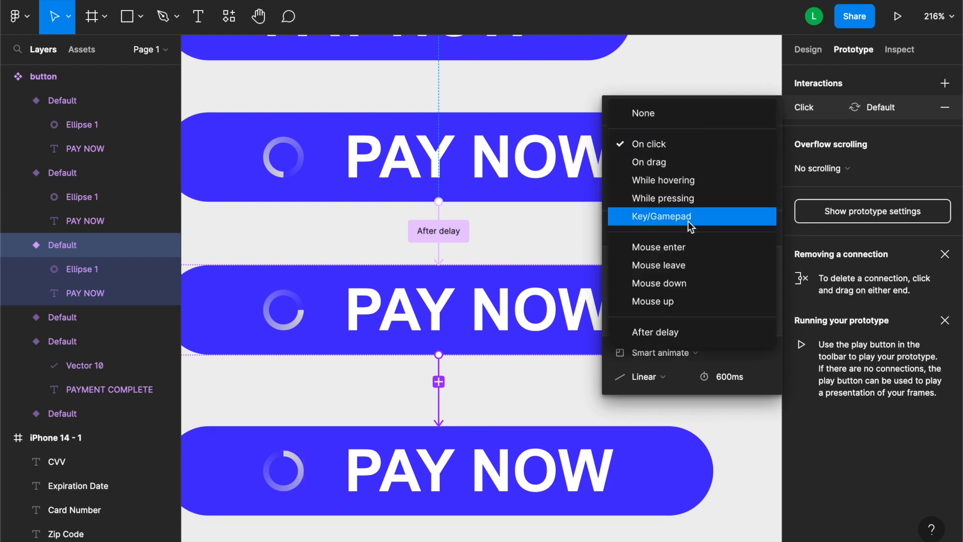
pyautogui.click(680, 327)
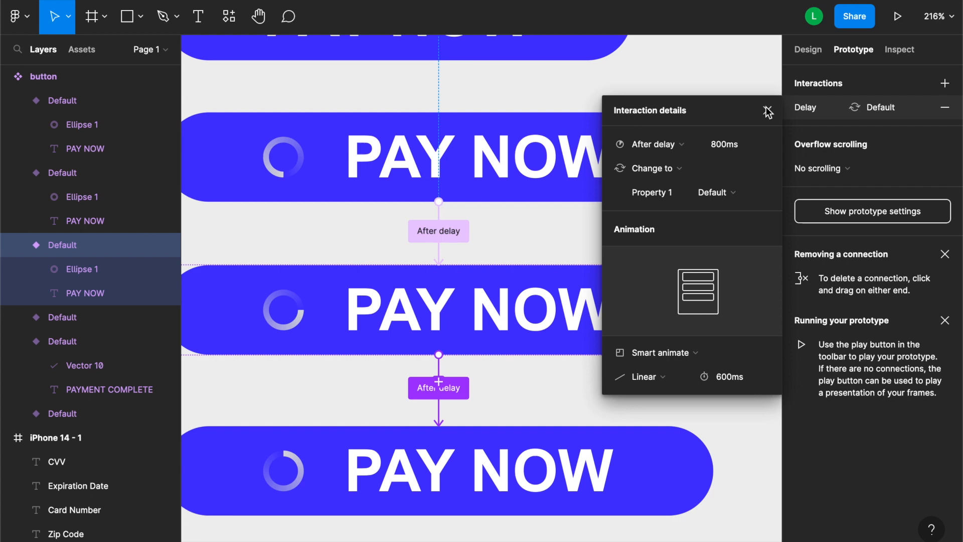
pyautogui.click(736, 145)
pyautogui.write('1')
pyautogui.press('Return')
# Link the third spinner variant to the fourth with a 1 ms After delay trigger, using Smart animate, Linear, 600 ms
pyautogui.scroll(-6, 419, 367)
pyautogui.click(476, 186)
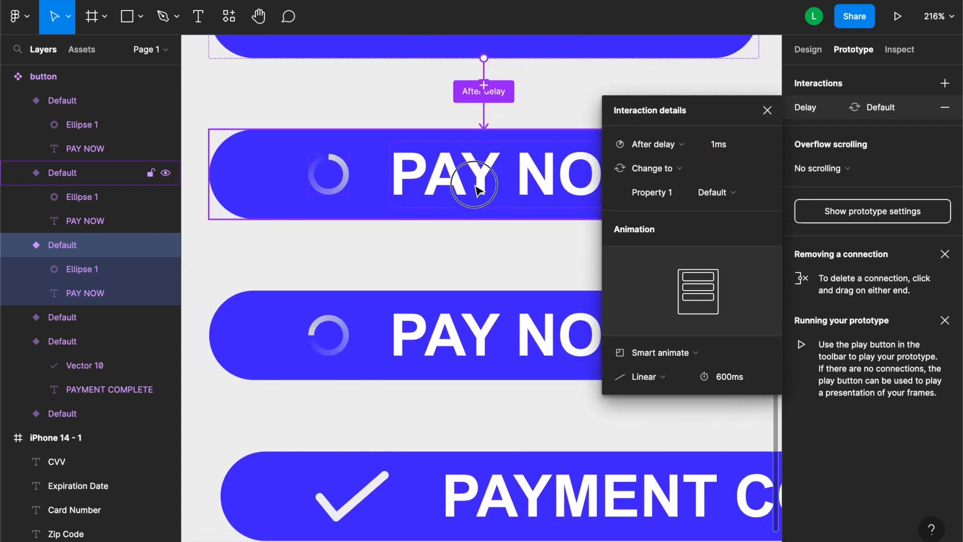
pyautogui.moveTo(483, 245); pyautogui.dragTo(483, 300)
pyautogui.click(659, 145)
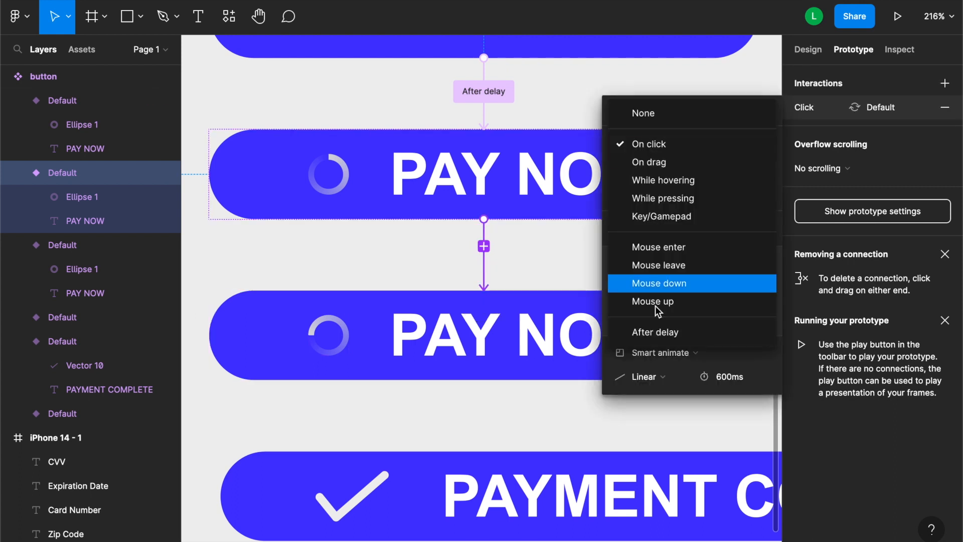
pyautogui.click(657, 333)
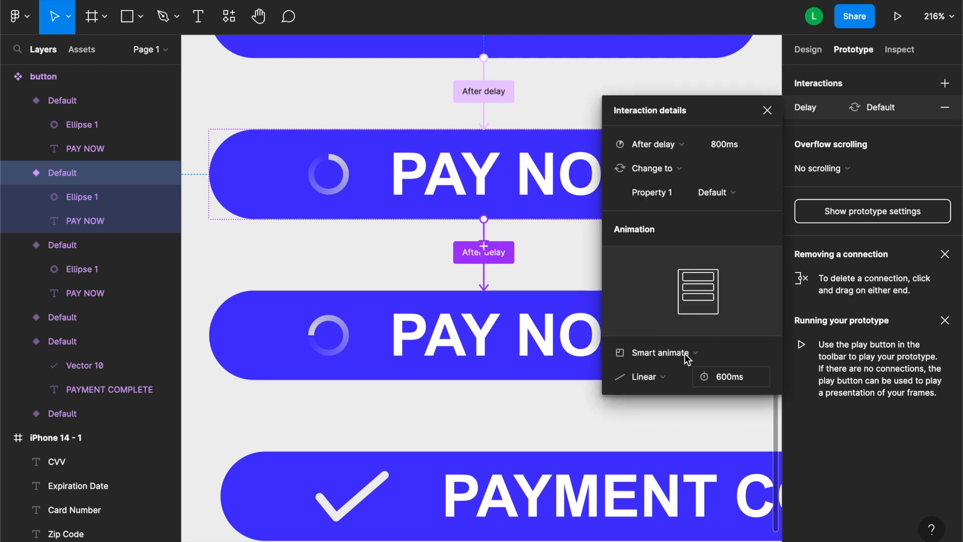
pyautogui.click(715, 148)
pyautogui.write('1')
pyautogui.press('Return')
# Link the fourth spinner variant to the PAYMENT COMPLETE variant with a 1 ms After delay trigger, using Smart animate, Linear, 600 ms
pyautogui.scroll(-5, 361, 323)
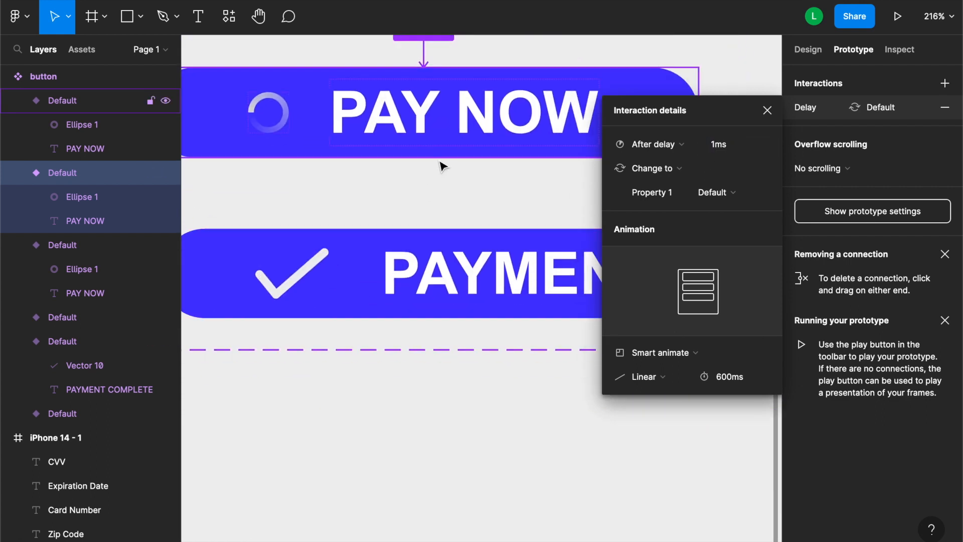
pyautogui.click(435, 151)
pyautogui.moveTo(423, 157); pyautogui.dragTo(432, 238)
pyautogui.click(663, 142)
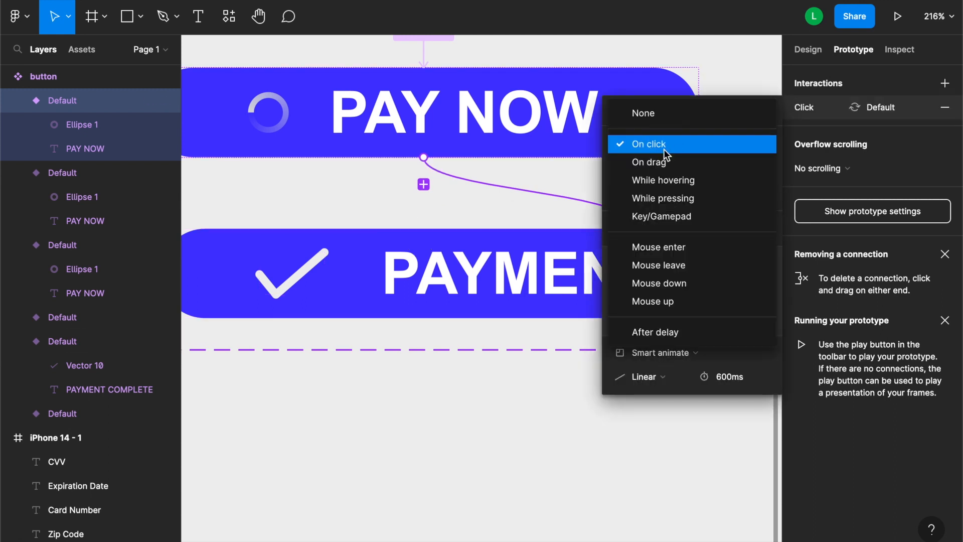
pyautogui.click(669, 332)
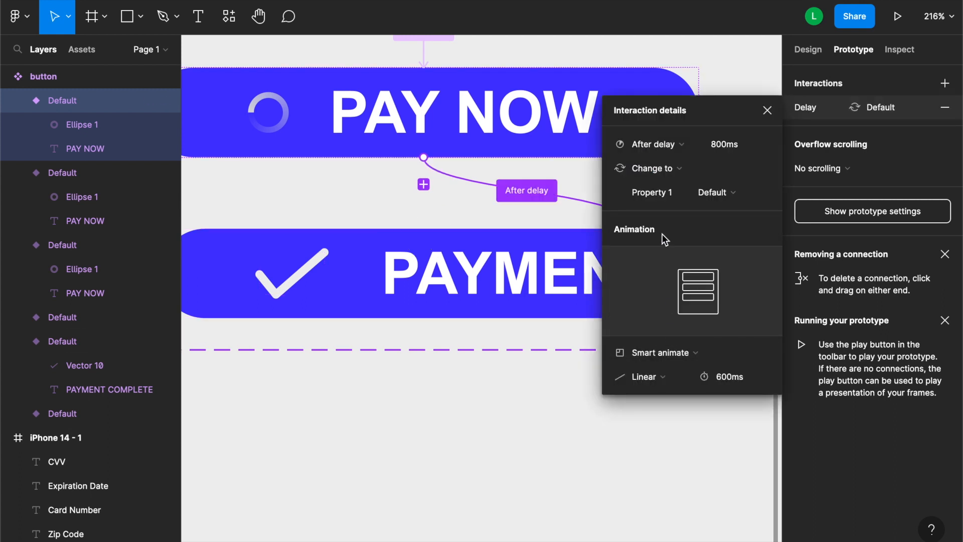
pyautogui.click(722, 149)
pyautogui.write('1')
pyautogui.press('Return')
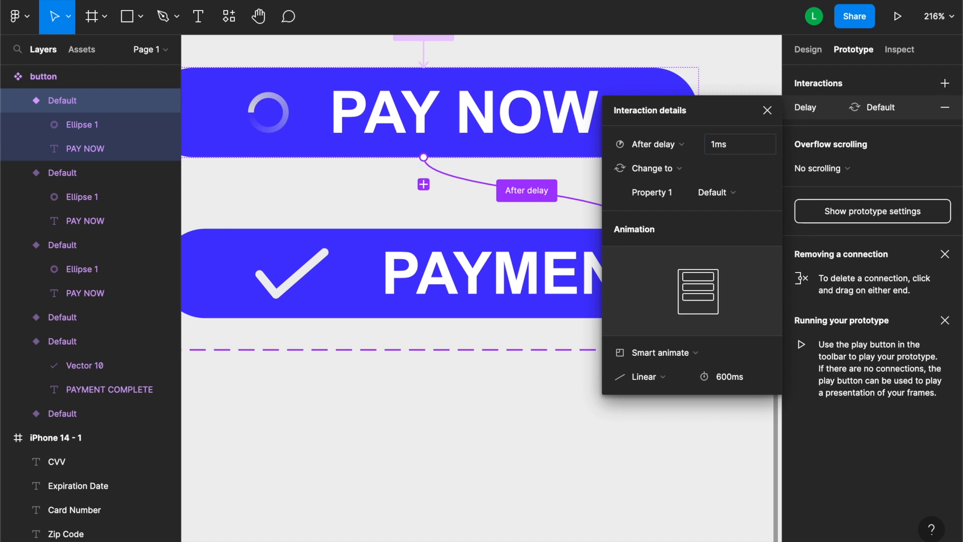
# Place an instance of the local button component below the billing address fields in the iPhone 14 - 1 frame
pyautogui.click(590, 506)
pyautogui.scroll(-5, 591, 502)
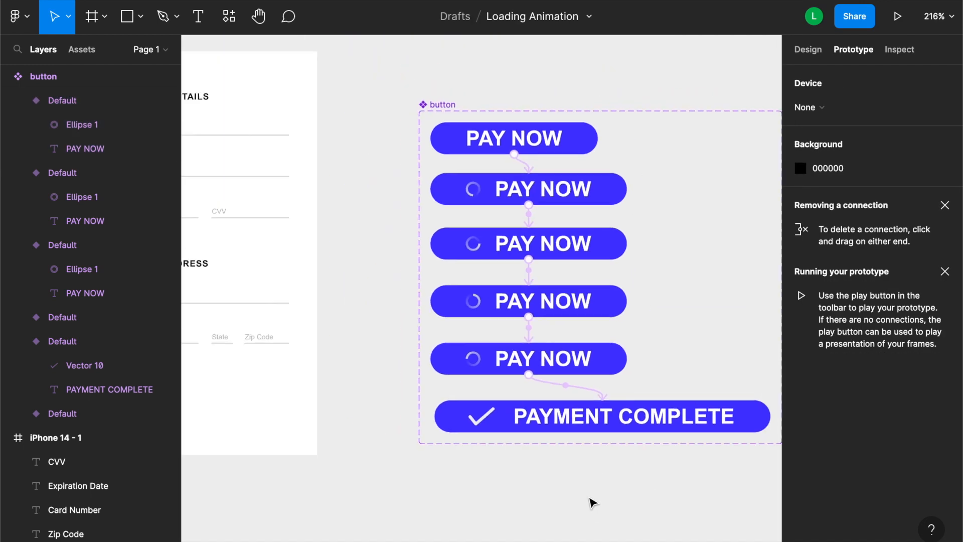
pyautogui.scroll(-3, 590, 499)
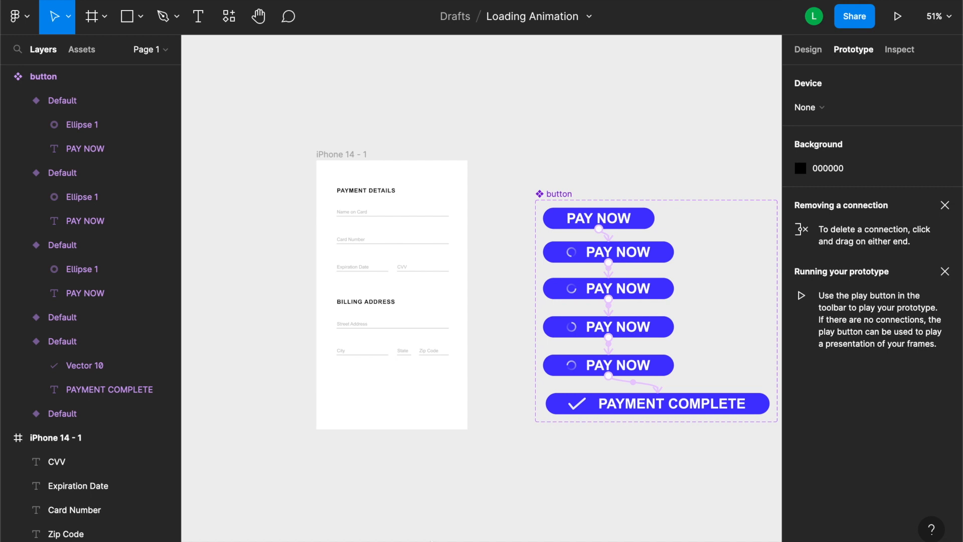
pyautogui.click(798, 49)
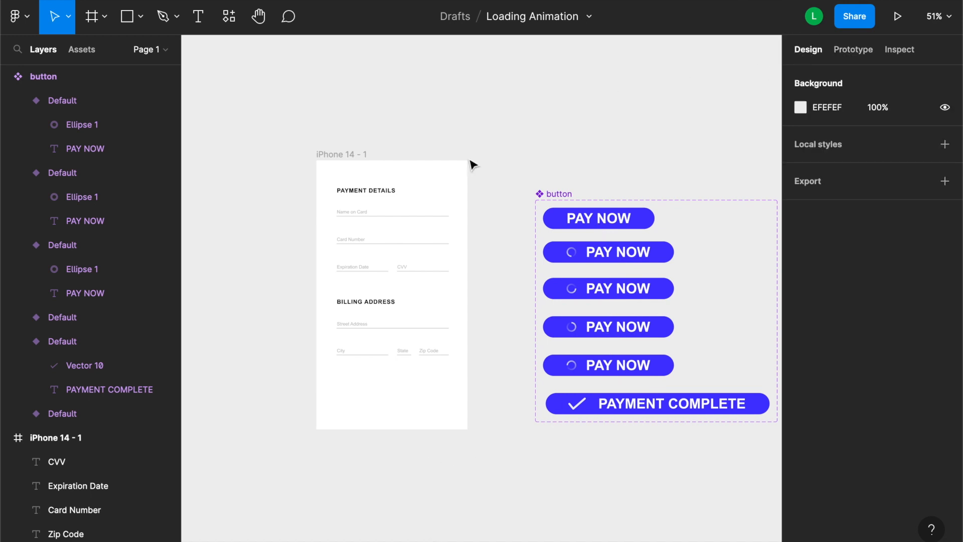
pyautogui.click(83, 56)
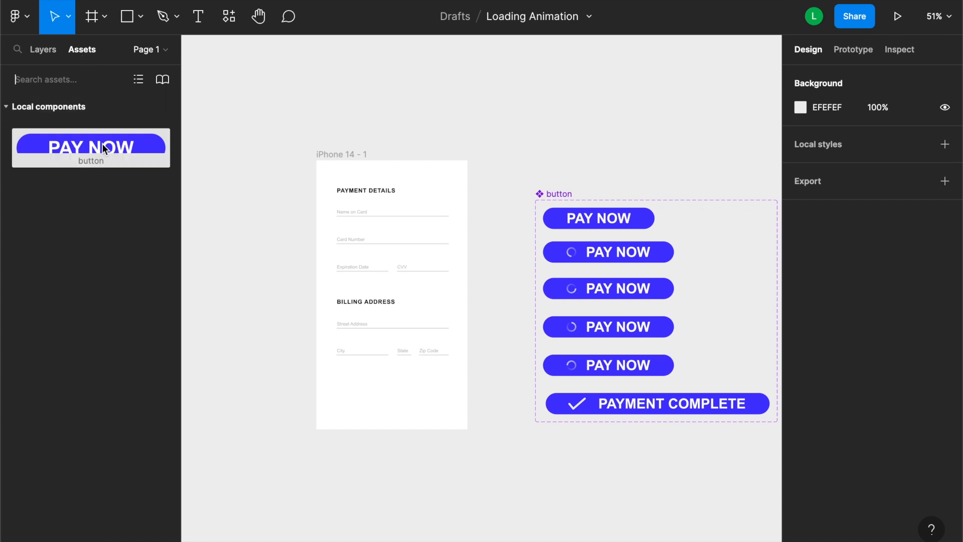
pyautogui.moveTo(104, 147); pyautogui.dragTo(398, 398)
pyautogui.click(396, 462)
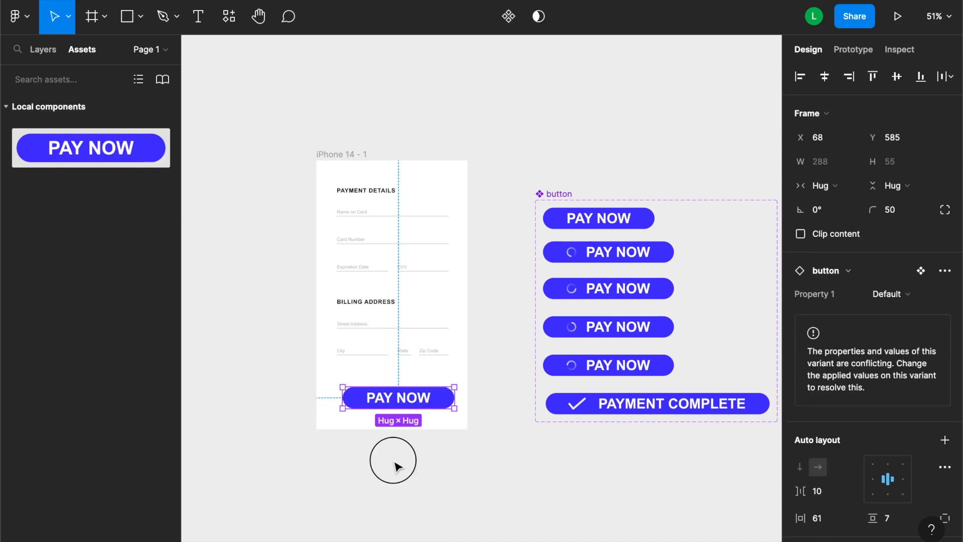
# Preview the iPhone 14 - 1 frame as a prototype and trigger its PAY NOW button to test the animation
pyautogui.click(359, 158)
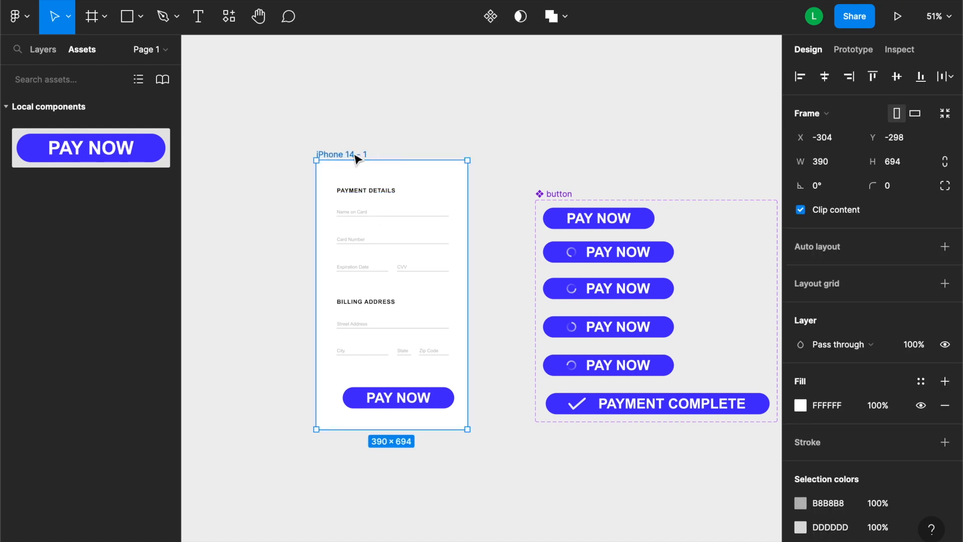
pyautogui.click(900, 16)
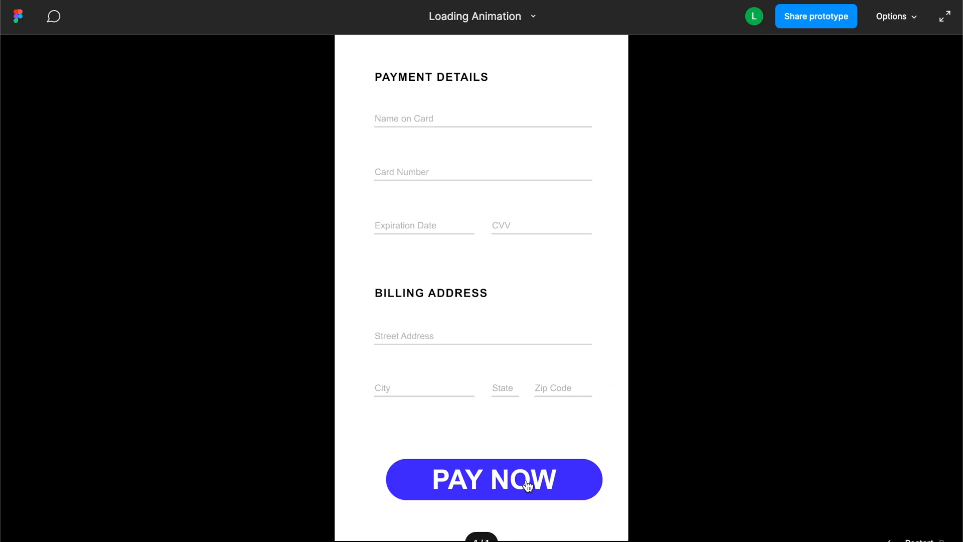
pyautogui.click(527, 484)
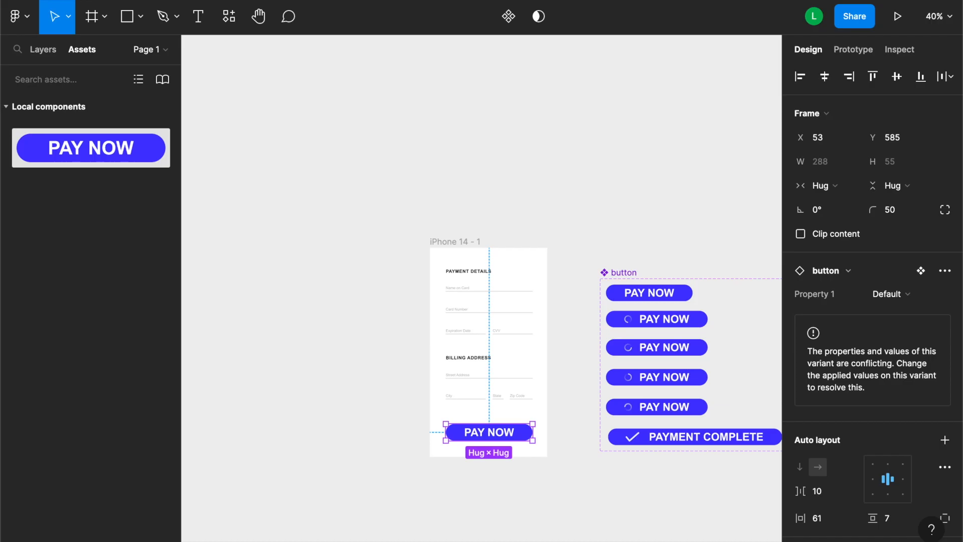
# Reduce the horizontal padding of the first spinner variant to 39
pyautogui.scroll(5, 482, 296)
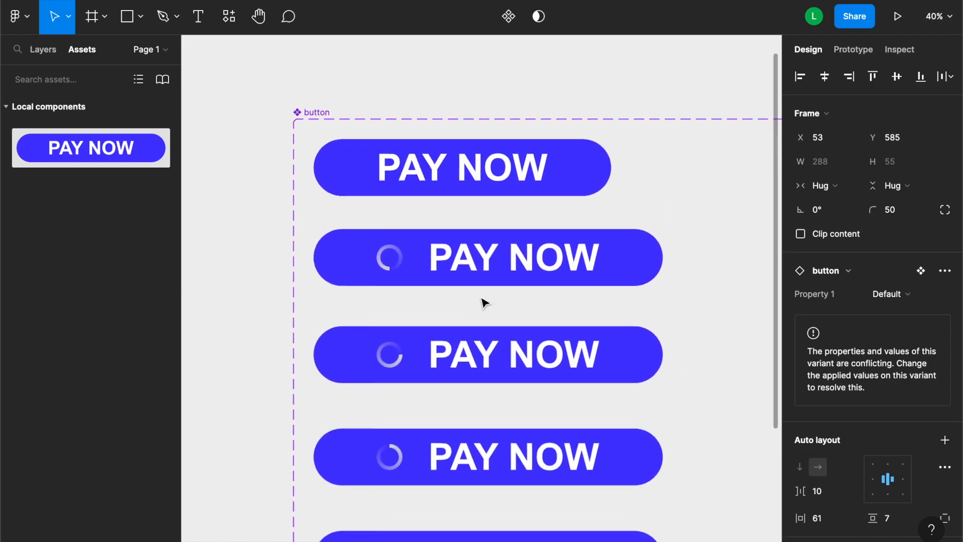
pyautogui.scroll(2, 555, 175)
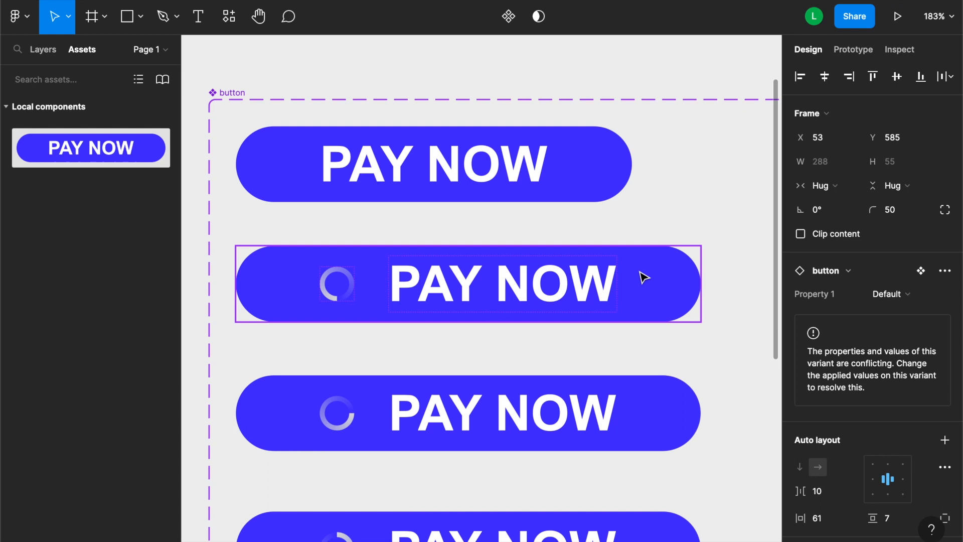
pyautogui.click(665, 300)
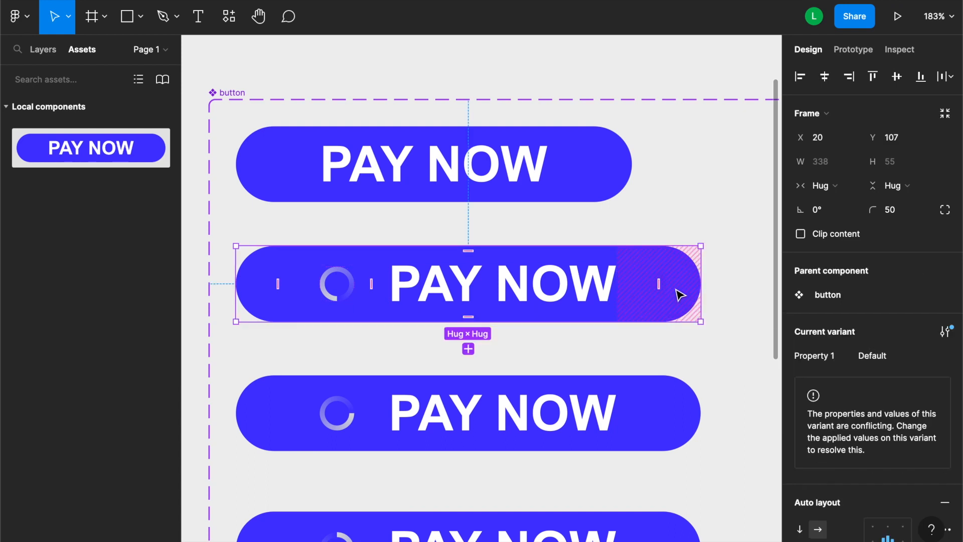
pyautogui.click(651, 299)
pyautogui.scroll(-4, 838, 448)
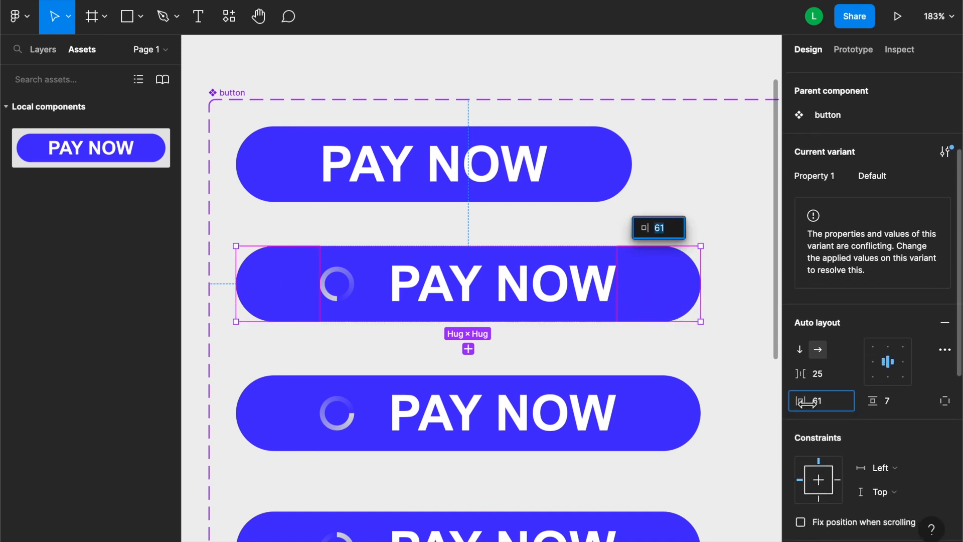
pyautogui.moveTo(806, 402); pyautogui.dragTo(773, 409)
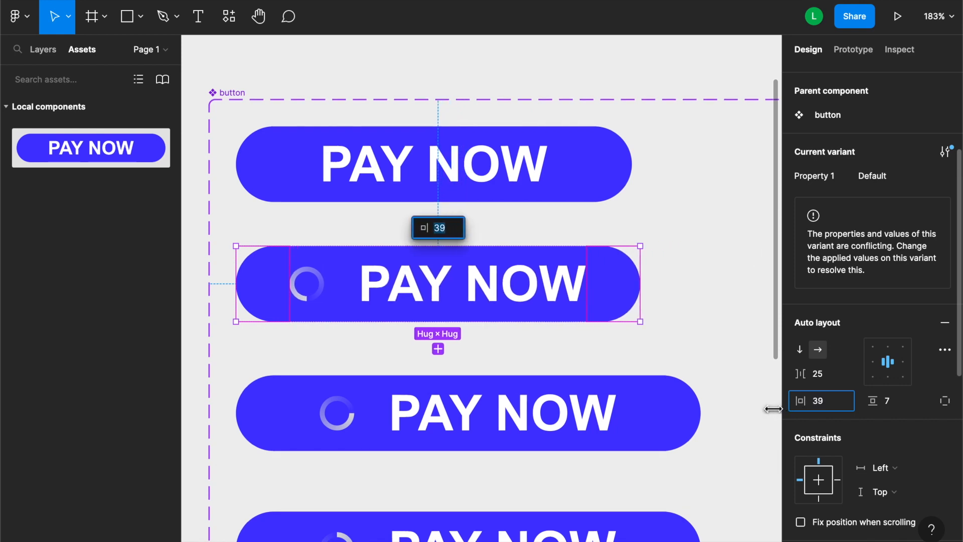
# Set the horizontal padding of the second spinner variant to 39
pyautogui.click(592, 443)
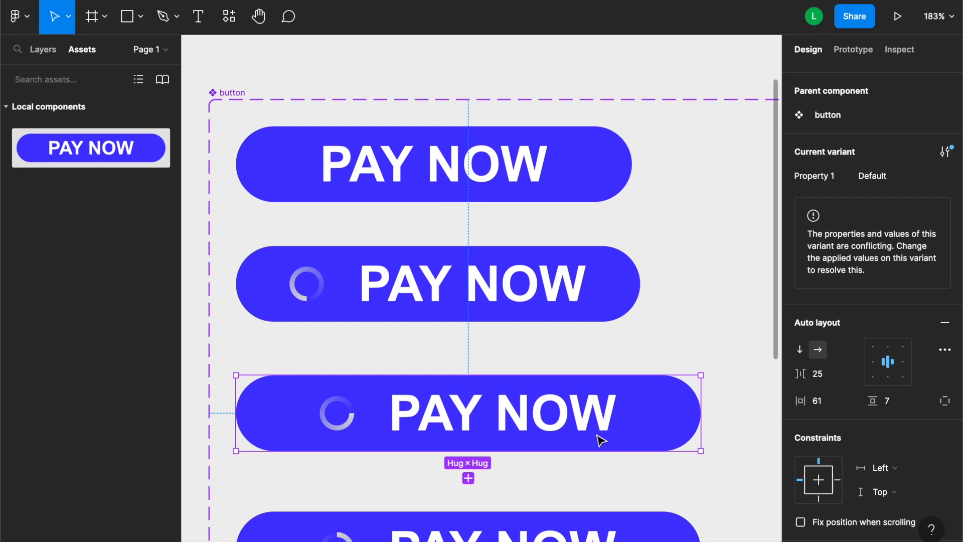
pyautogui.click(817, 400)
pyautogui.write('39')
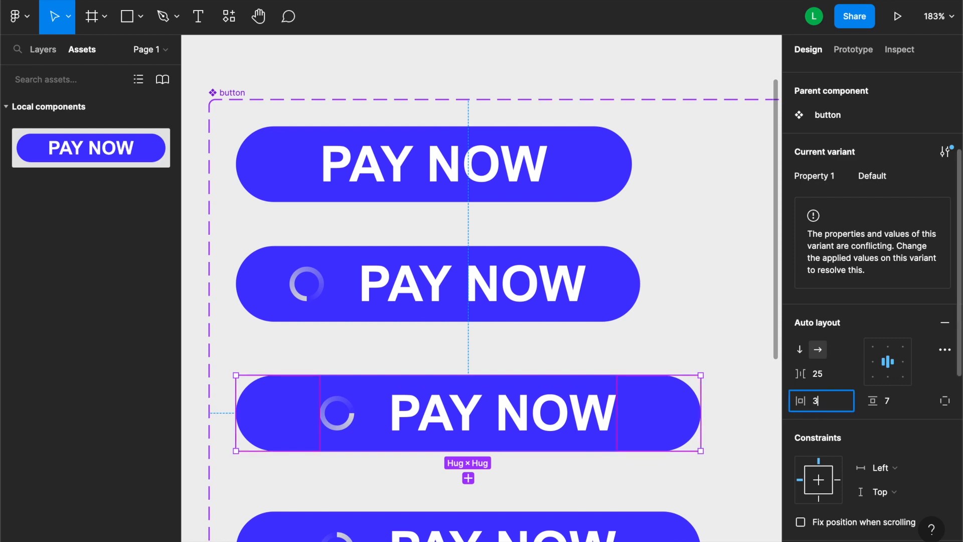
pyautogui.press('Return')
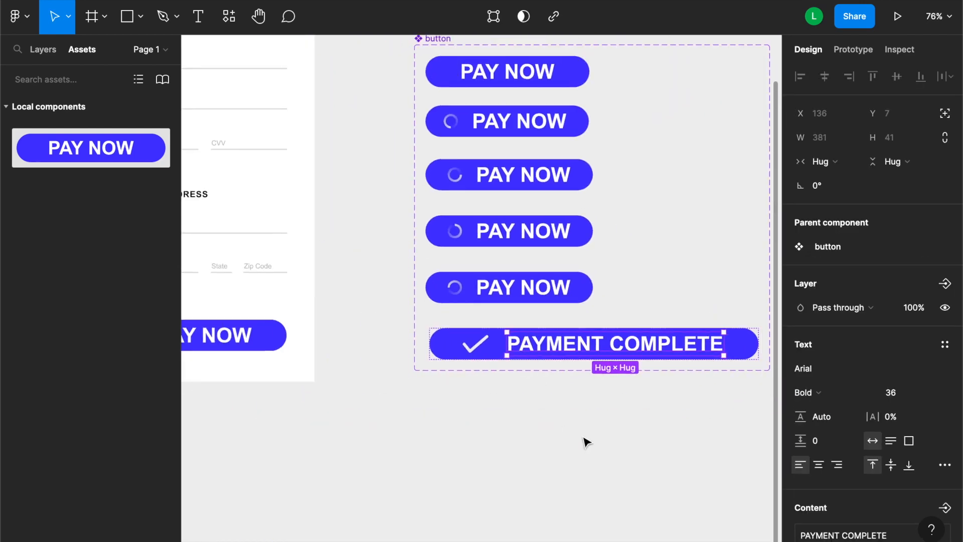
# Delete the PAYMENT COMPLETE text from the last variant, leaving only its checkmark
pyautogui.press('Escape')
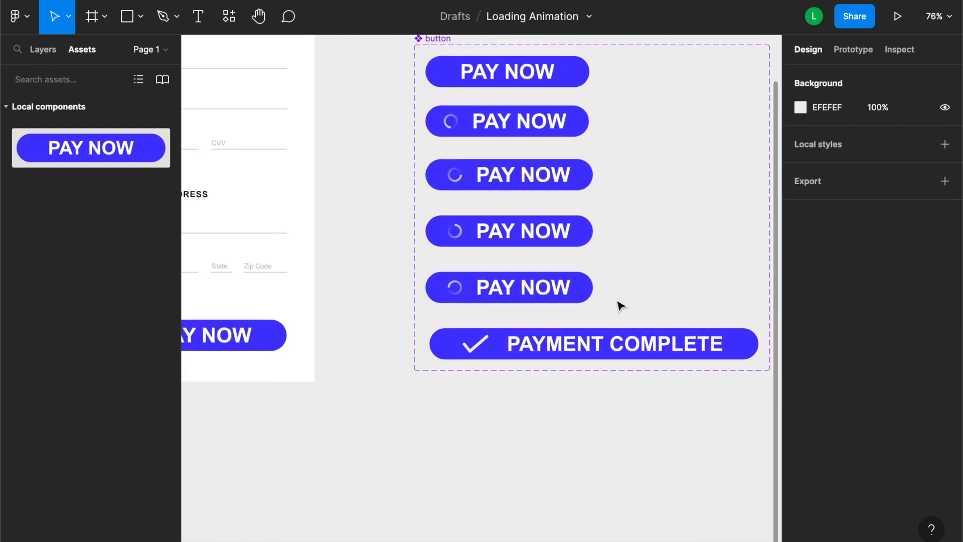
pyautogui.scroll(5, 621, 306)
pyautogui.scroll(-5, 619, 305)
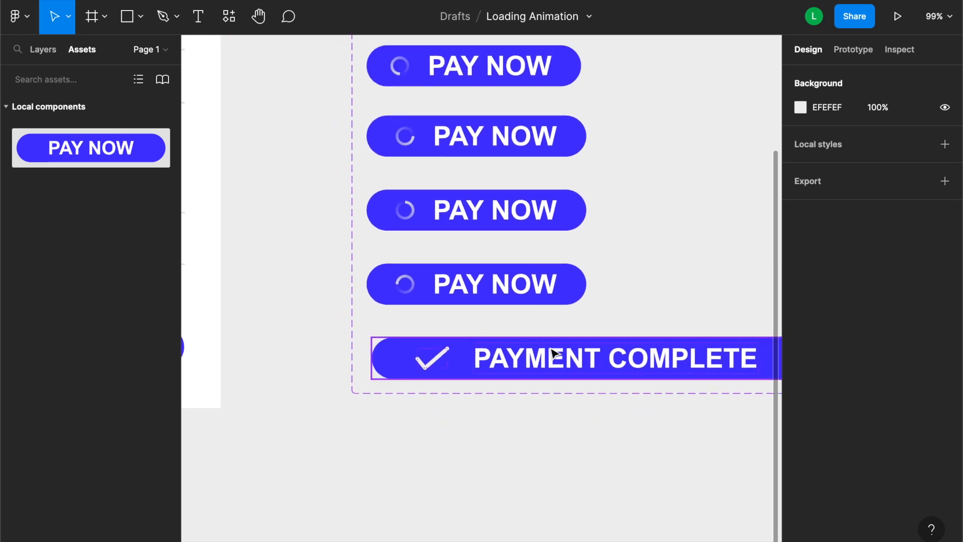
pyautogui.click(554, 363)
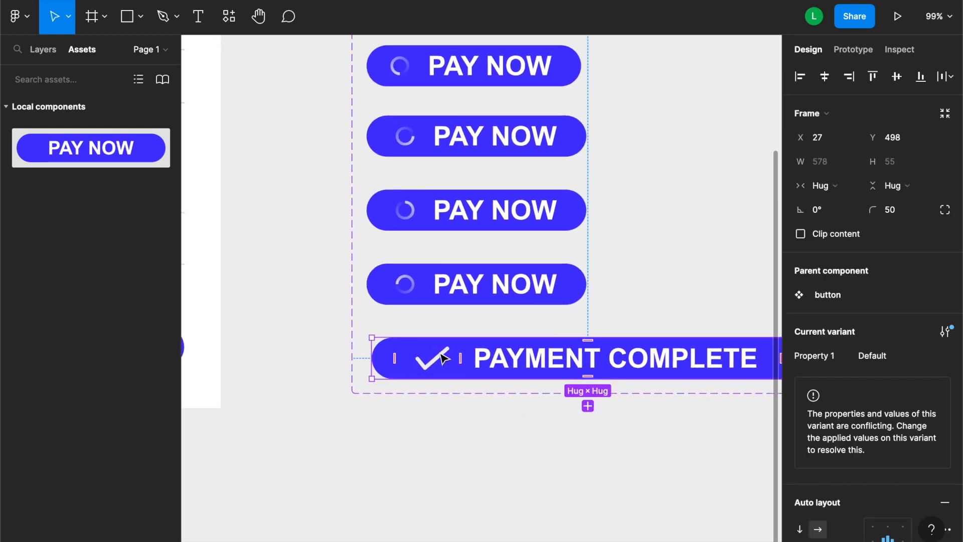
pyautogui.click(530, 368)
pyautogui.press('Delete')
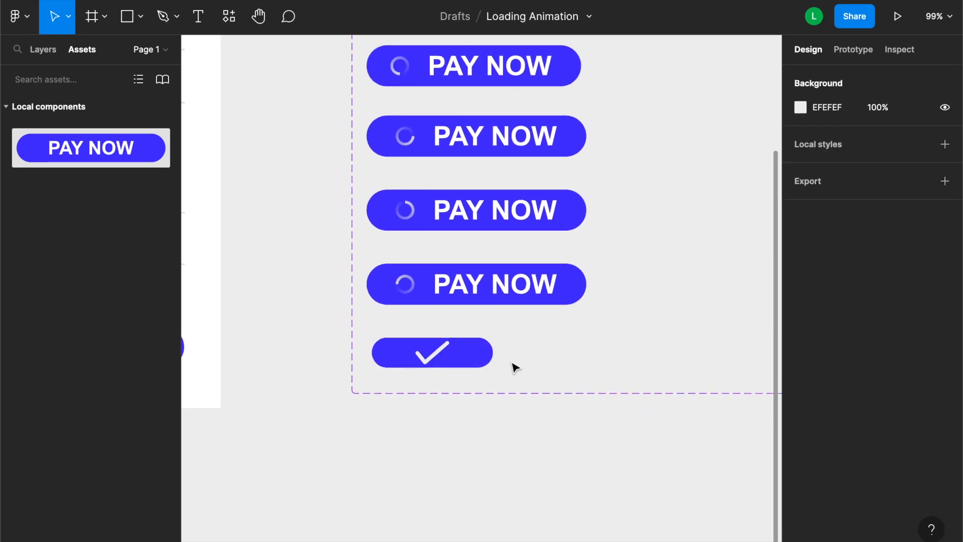
# Widen the checkmark variant to a fixed width of 287
pyautogui.scroll(1, 507, 351)
pyautogui.hscroll(-2, 507, 351)
pyautogui.scroll(1, 507, 350)
pyautogui.hscroll(-1, 507, 350)
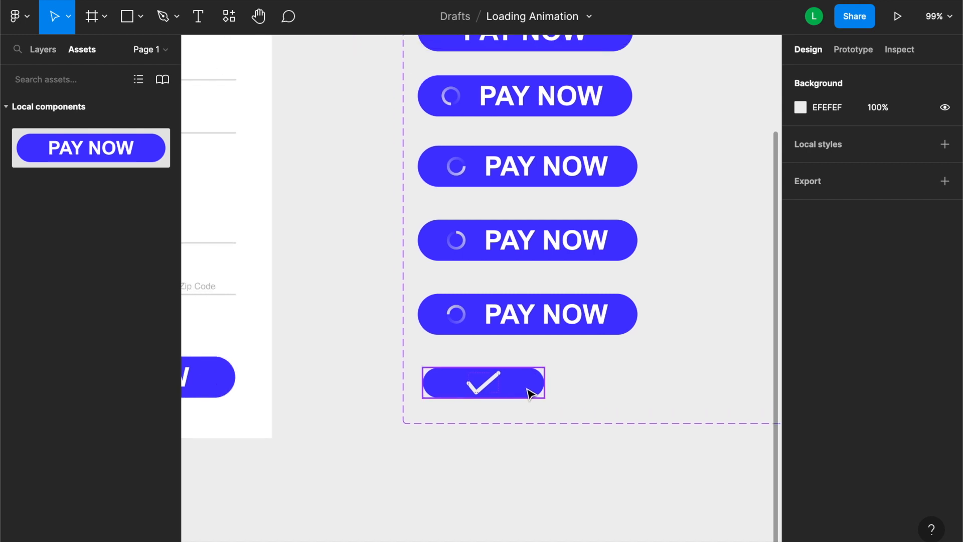
pyautogui.click(532, 391)
pyautogui.moveTo(542, 381); pyautogui.dragTo(639, 323)
pyautogui.scroll(3, 513, 431)
pyautogui.scroll(3, 515, 435)
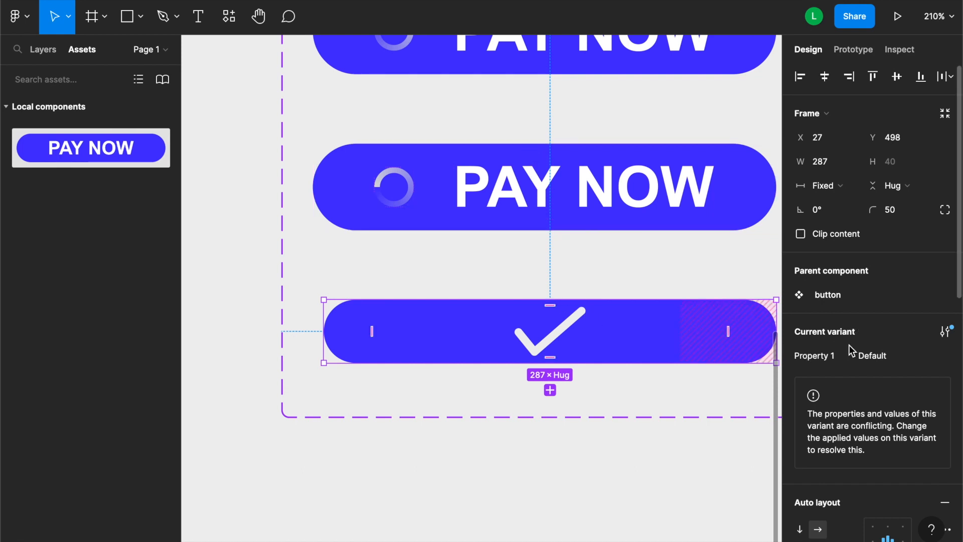
# Increase the checkmark variant's vertical padding so its height matches the other button variants
pyautogui.scroll(-3, 820, 442)
pyautogui.scroll(-2, 820, 442)
pyautogui.click(888, 421)
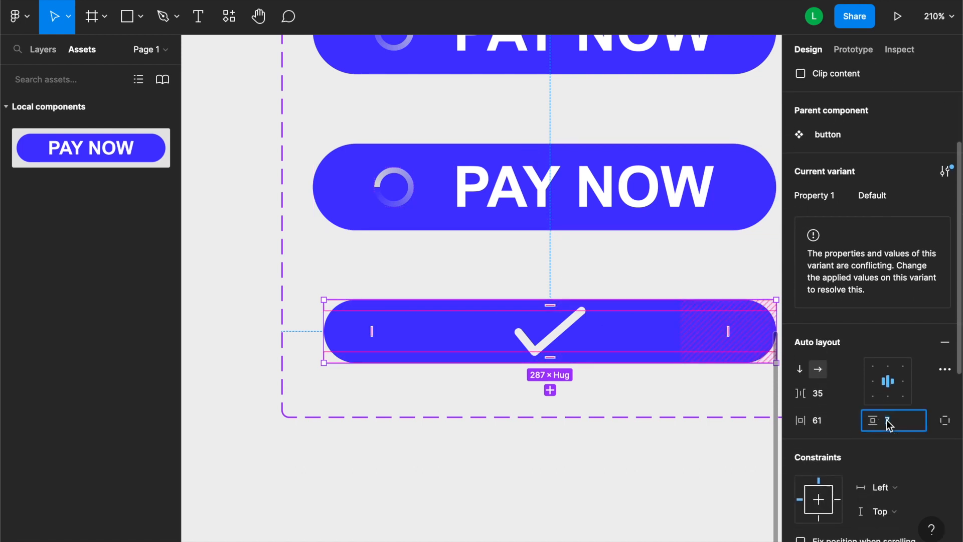
pyautogui.moveTo(871, 424)
pyautogui.mouseDown()
pyautogui.moveTo(886, 424)
pyautogui.moveTo(870, 424)
pyautogui.mouseUp()
pyautogui.click(733, 200)
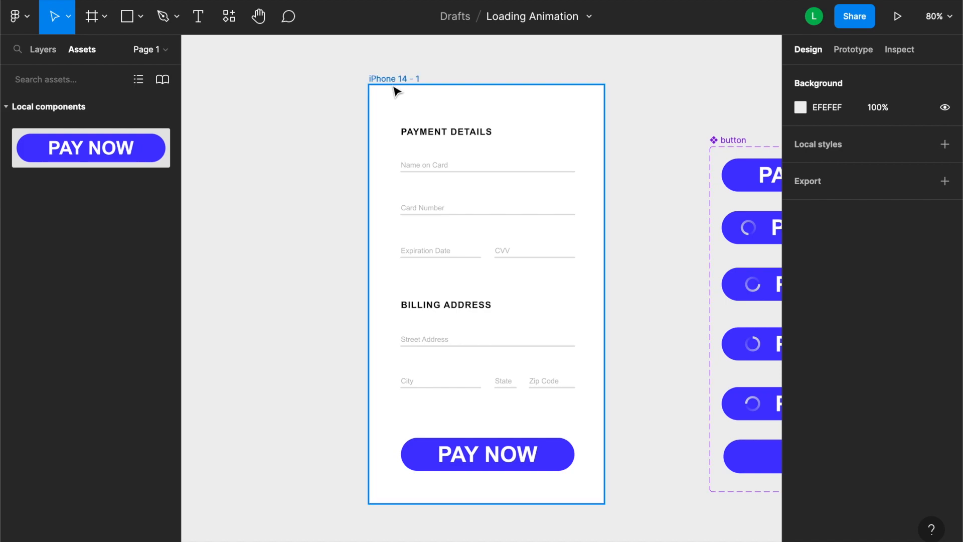
# Run the prototype of the iPhone 14 - 1 frame again and trigger PAY NOW to check the revised animation
pyautogui.click(393, 78)
pyautogui.click(897, 19)
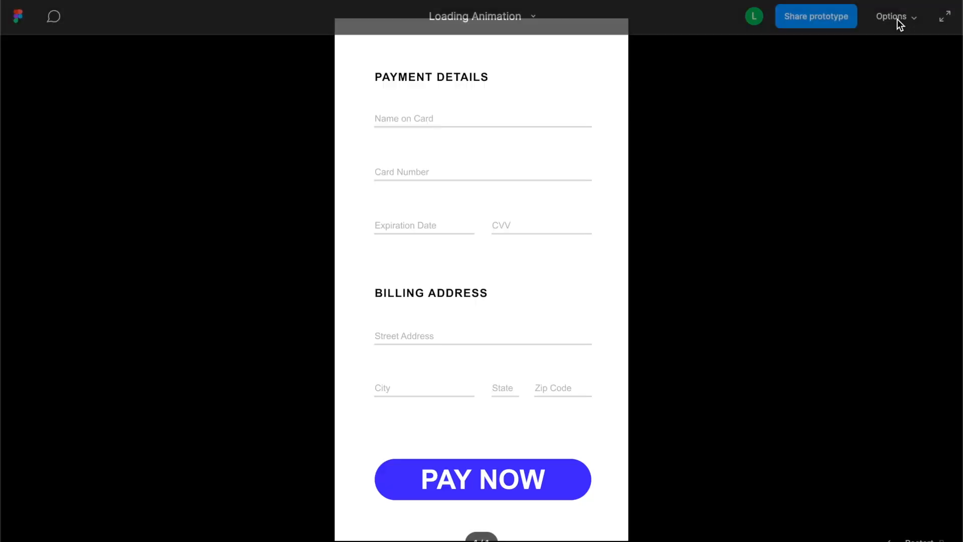
pyautogui.click(551, 479)
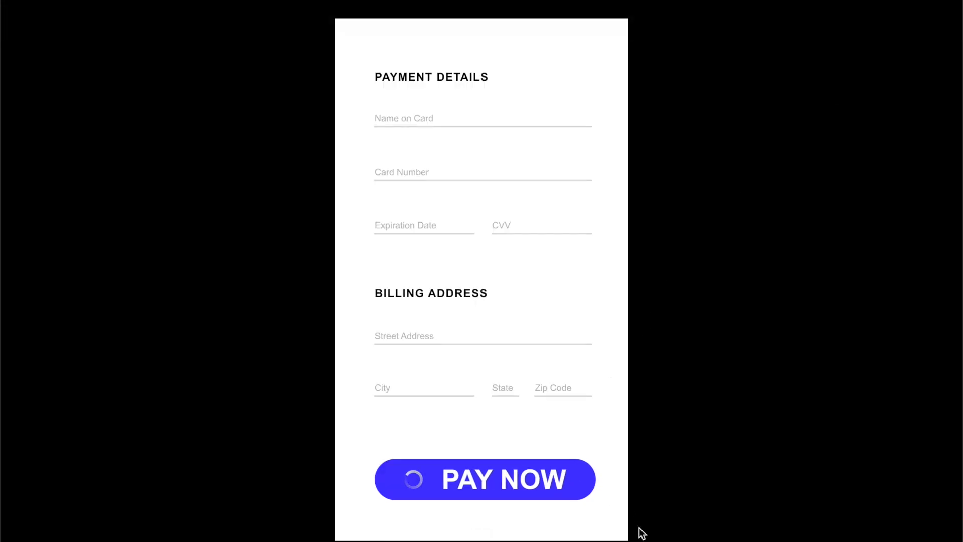